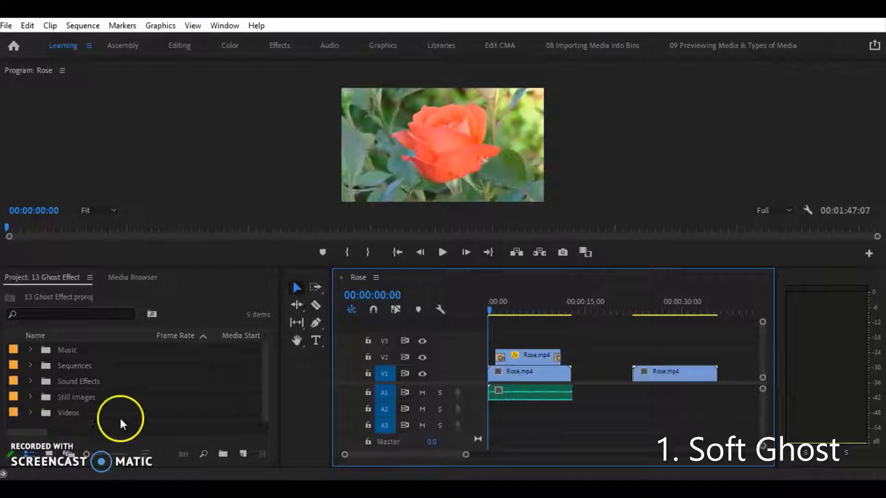
left_click(30, 413)
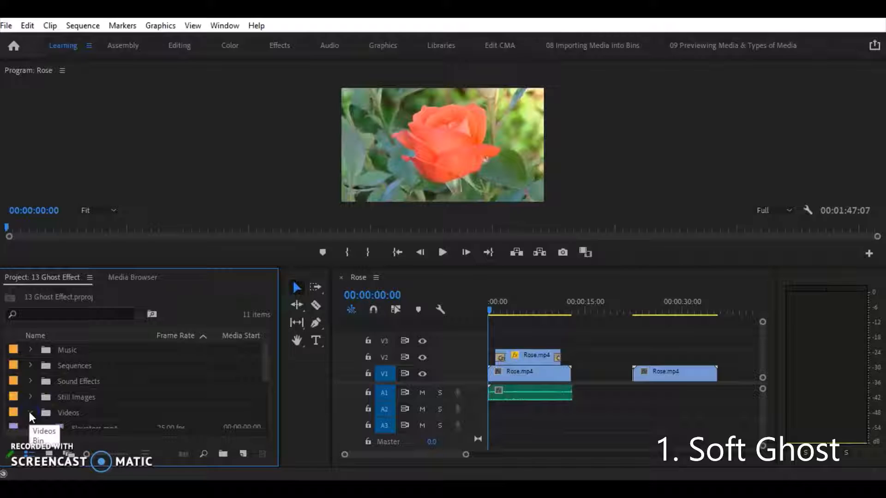
left_click(30, 412)
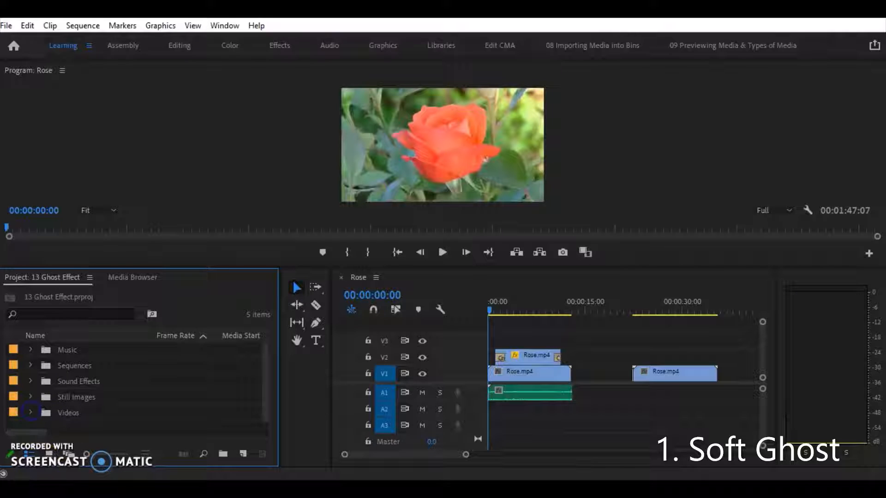
left_click(552, 343)
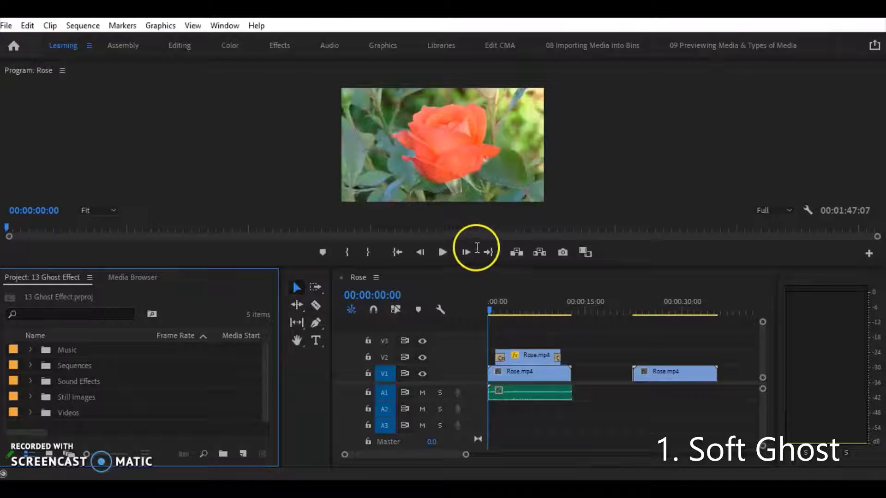
Step: Play back the layered Rose.mp4 example at the sequence start, and the single Rose.mp4 clip further along the timeline
left_click(442, 251)
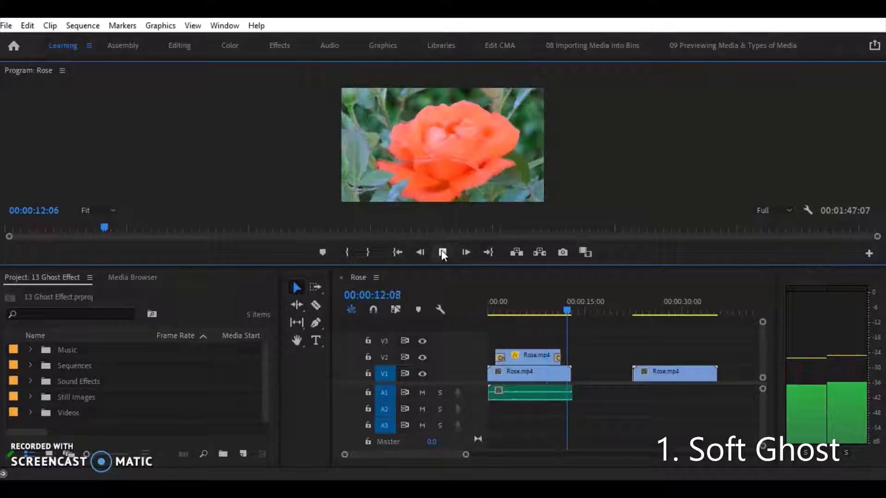
left_click(441, 250)
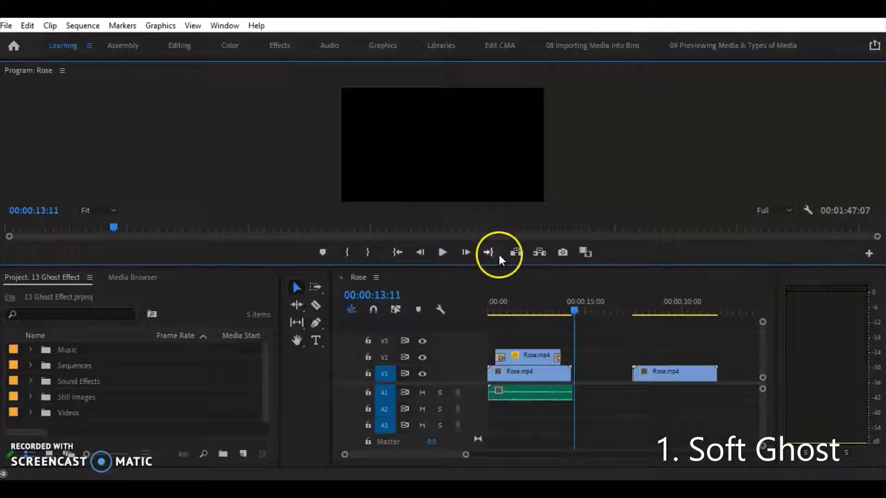
left_click_drag(574, 310, 629, 304)
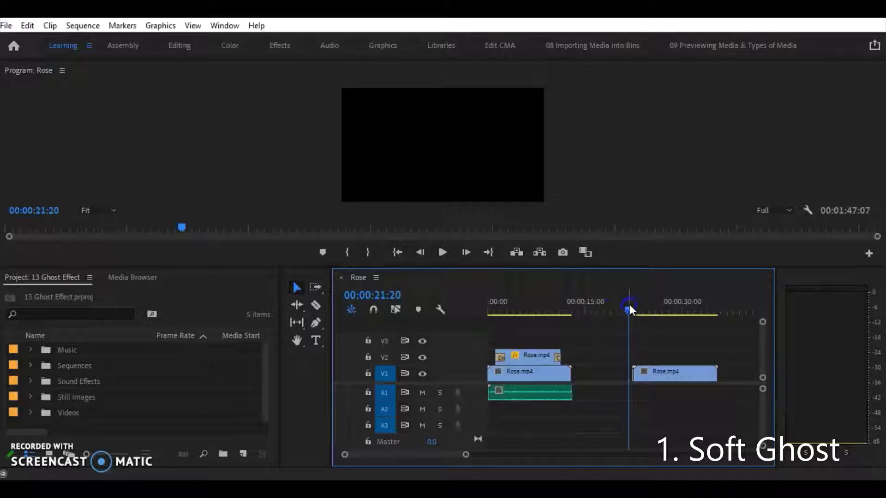
left_click(439, 250)
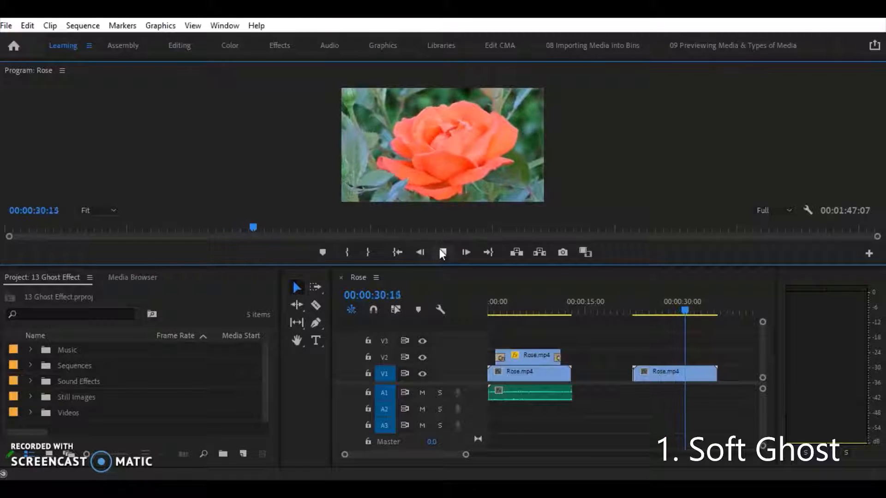
left_click(441, 253)
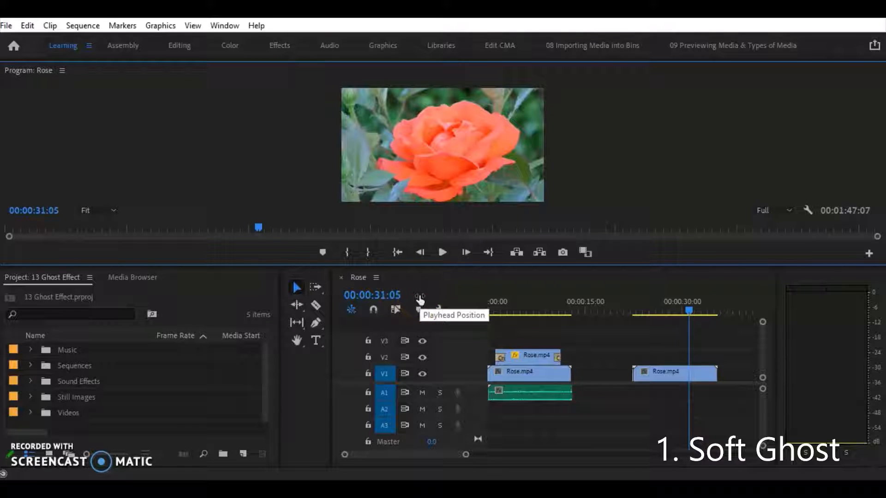
left_click(174, 431)
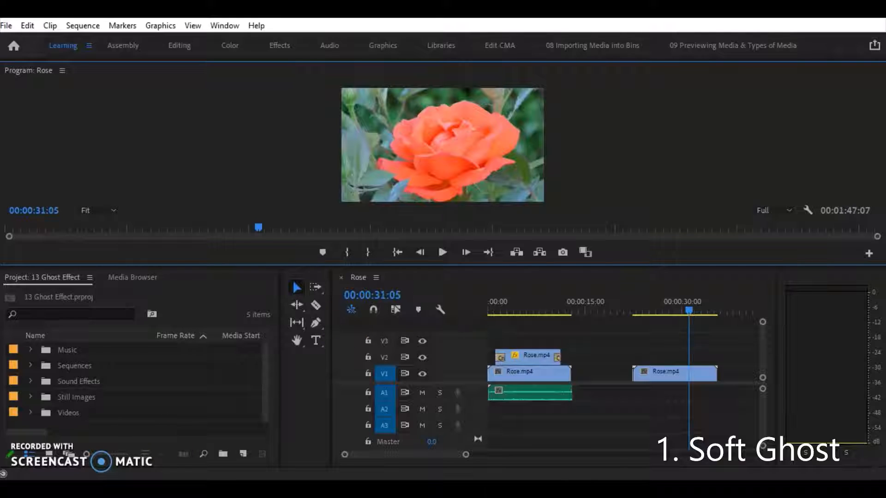
Step: Move the playhead just before the second Rose.mp4 clip on V1 and duplicate that clip directly above it onto V2
left_click(689, 312)
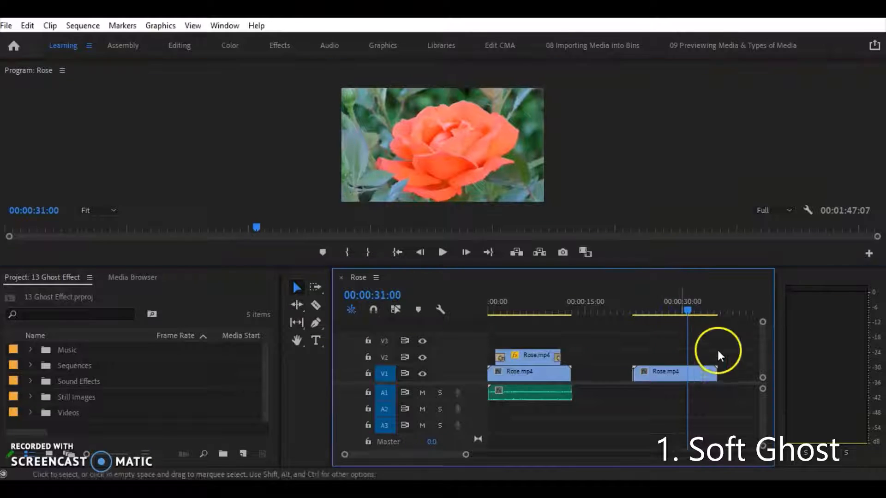
left_click(687, 312)
left_click_drag(688, 314, 627, 307)
left_click(663, 372)
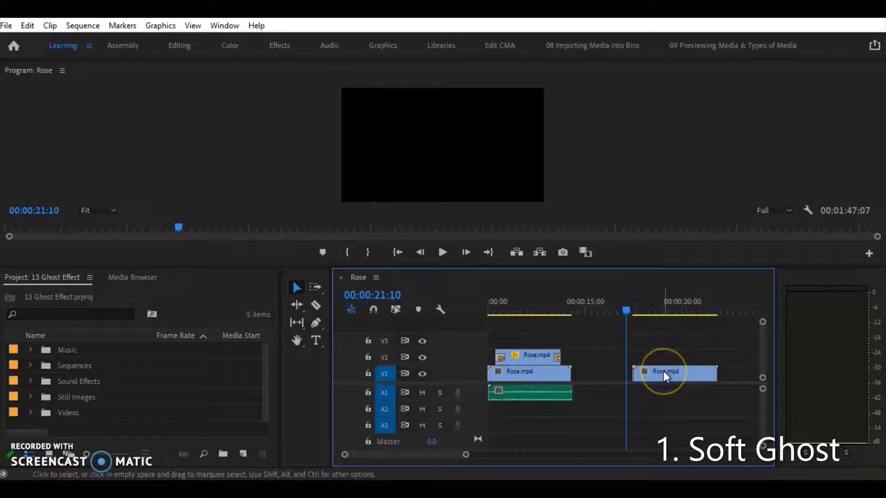
left_click(662, 371, "alt")
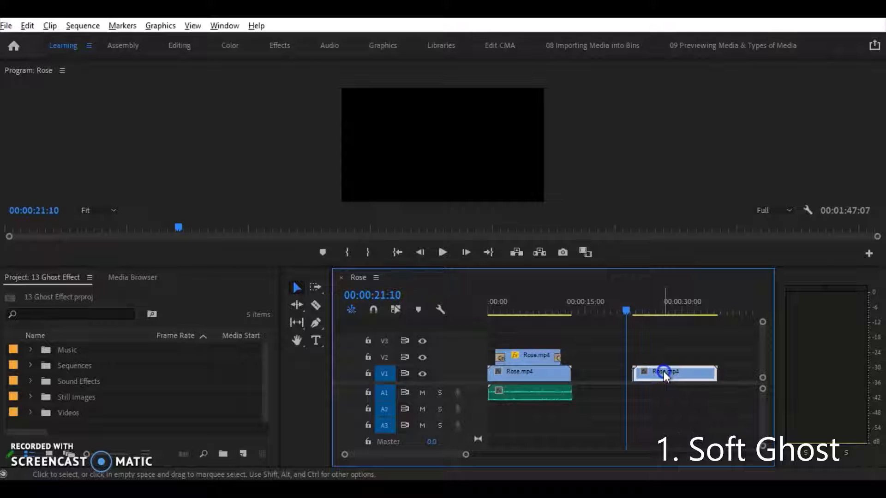
left_click_drag(662, 371, 662, 361)
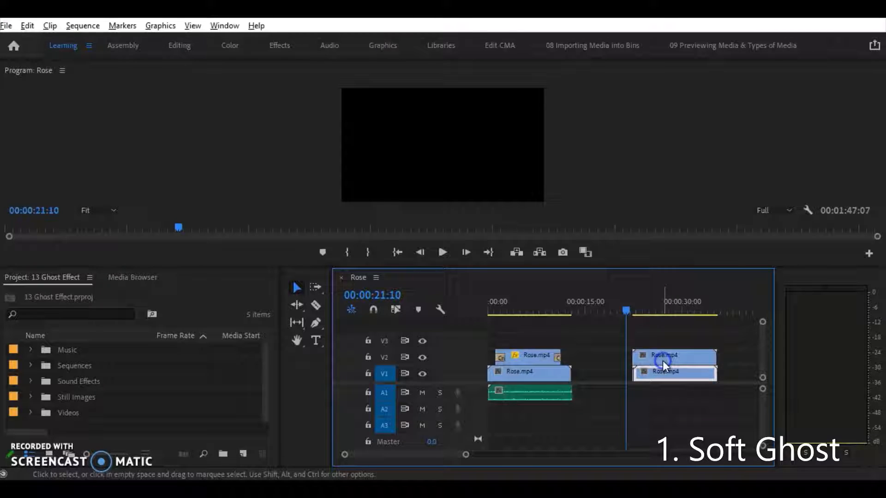
Step: Place the fountain.wav sound effect from the Sound Effects bin on A1 beneath the second Rose.mp4 clip, matching its length
left_click(660, 389)
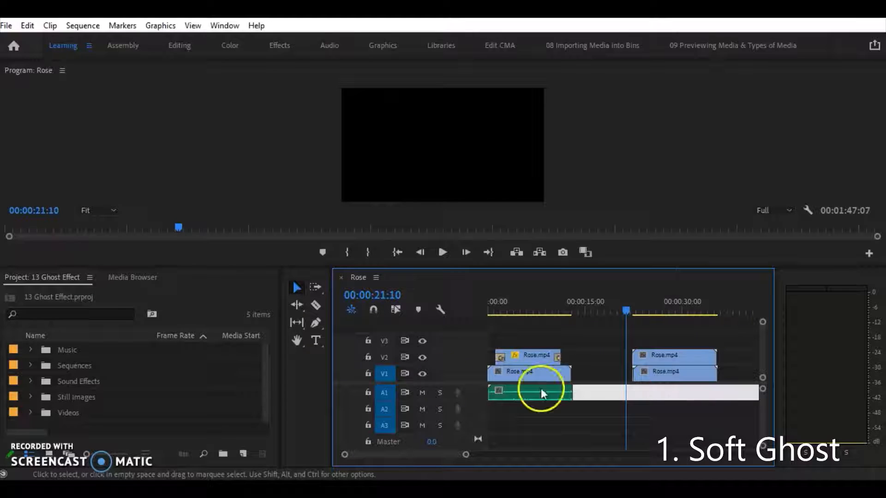
left_click(264, 381)
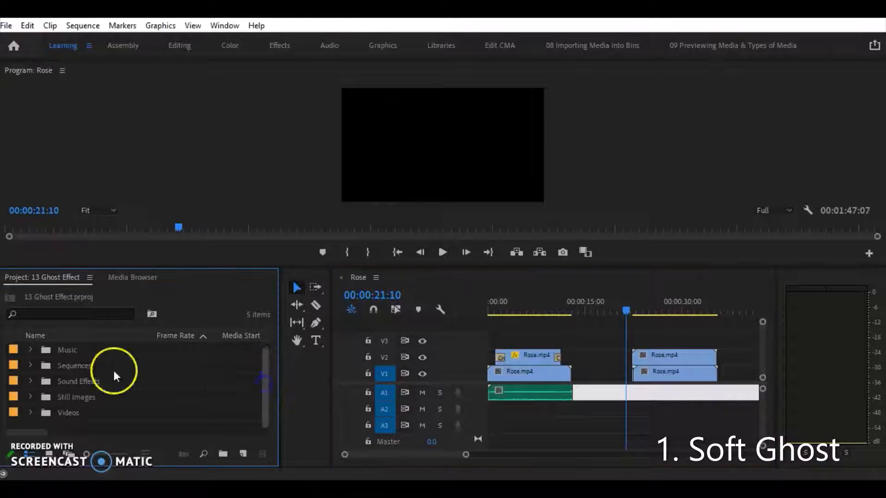
left_click(30, 382)
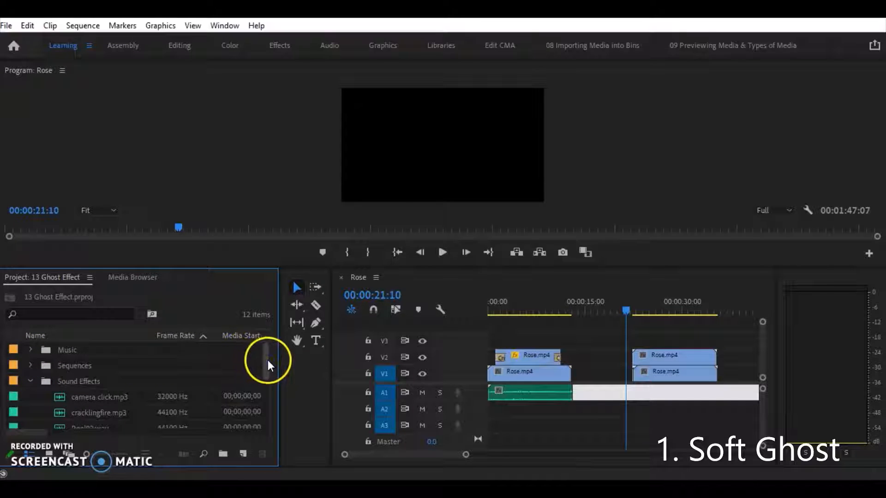
left_click_drag(268, 360, 261, 384)
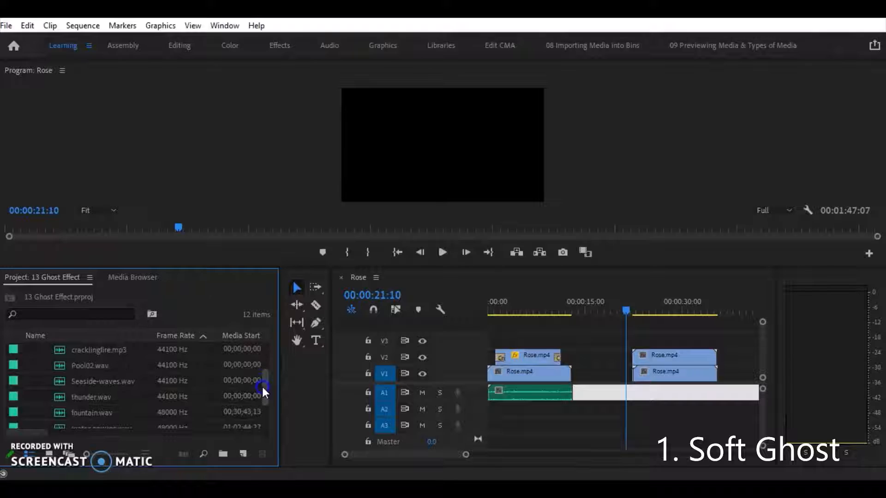
scroll(260, 388, "down", 1)
left_click(57, 382)
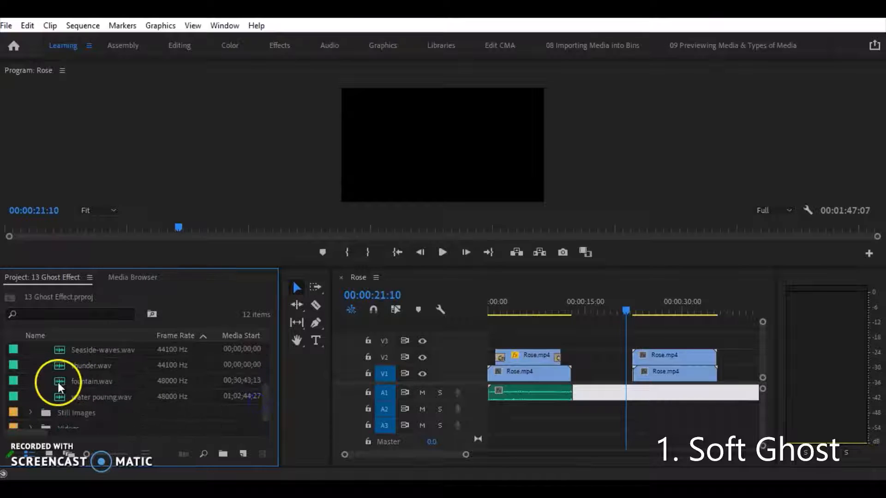
left_click(364, 393)
left_click_drag(574, 393, 633, 389)
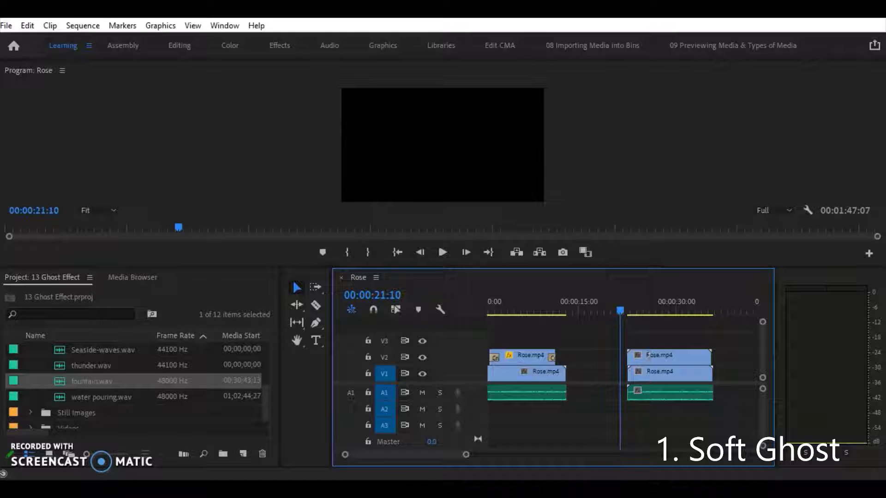
Step: Trim both ends of the duplicated Rose.mp4 clip on V2 so it runs from 00:00:23:12 to 00:00:34:24
left_click(633, 354)
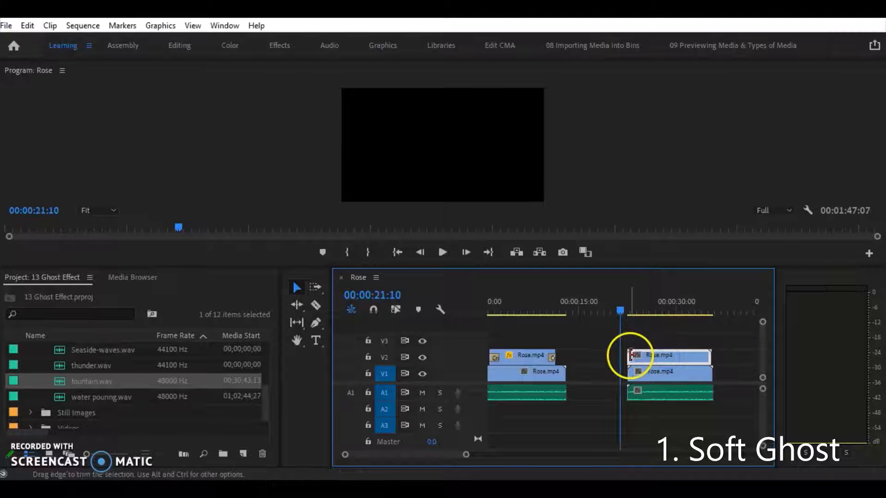
left_click_drag(631, 354, 637, 350)
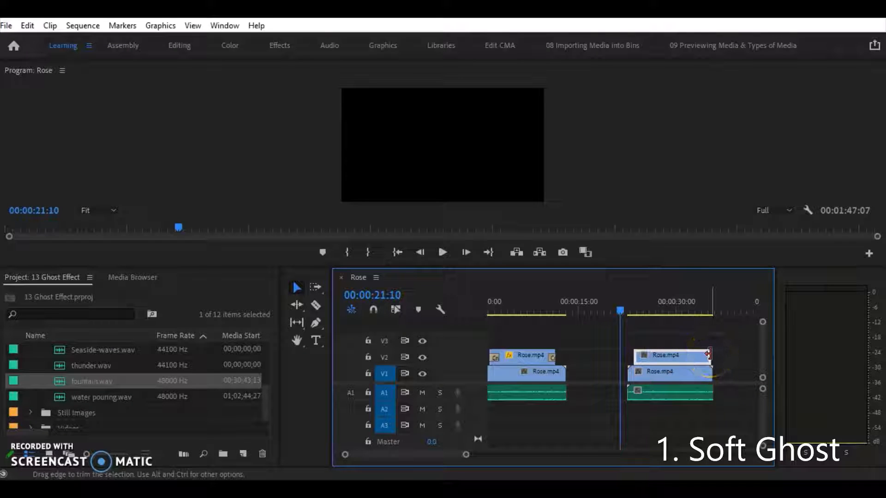
left_click_drag(708, 354, 705, 354)
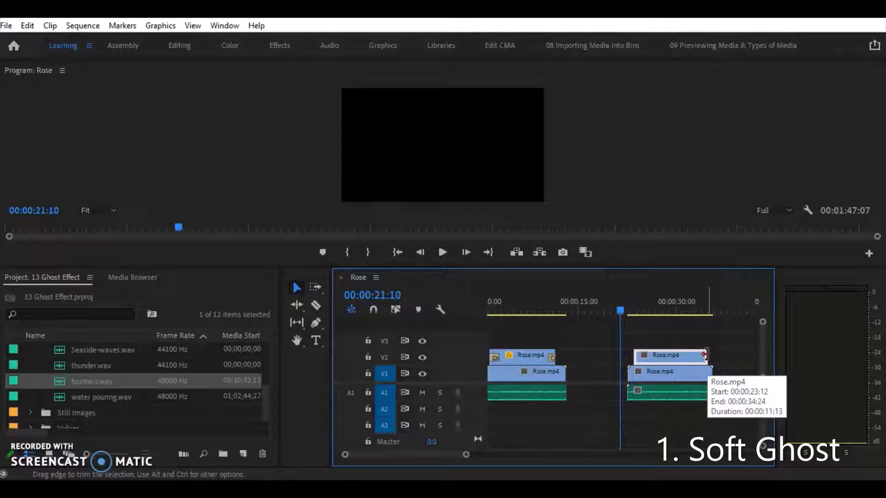
Step: Set the playback speed of the trimmed Rose.mp4 copy on V2 to 80%
right_click(698, 355)
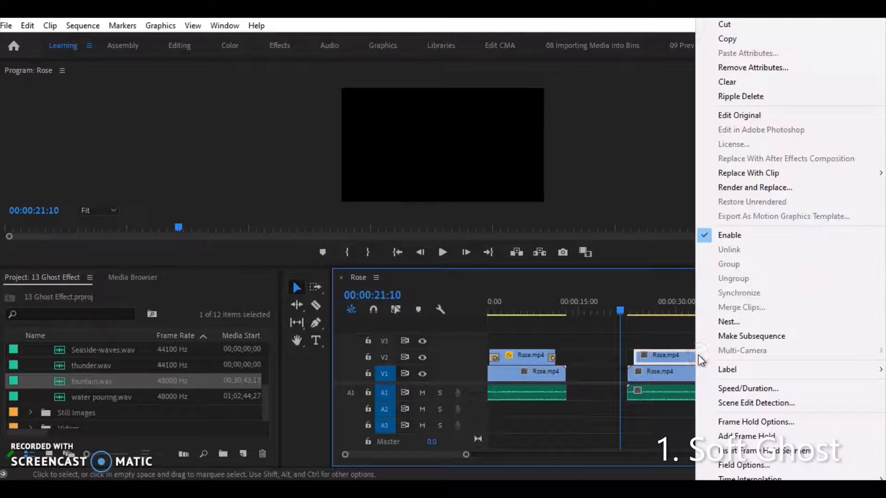
left_click(724, 388)
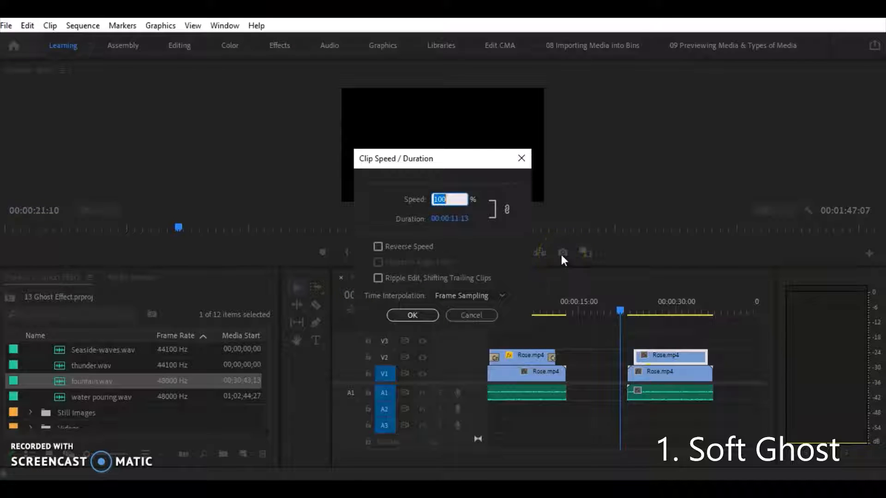
key("BackSpace")
type("80")
key("Return")
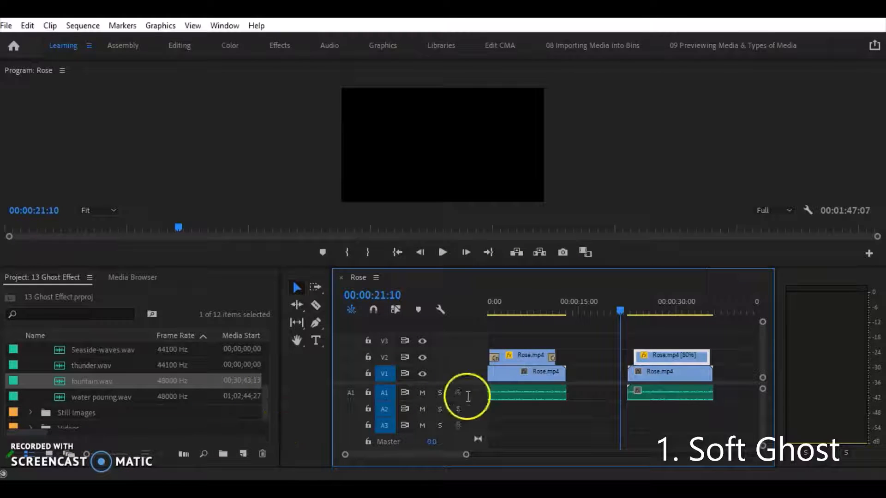
Step: Switch to the Effects workspace and set the opacity of the slowed Rose.mp4 copy on V2 to 40%
left_click(551, 390)
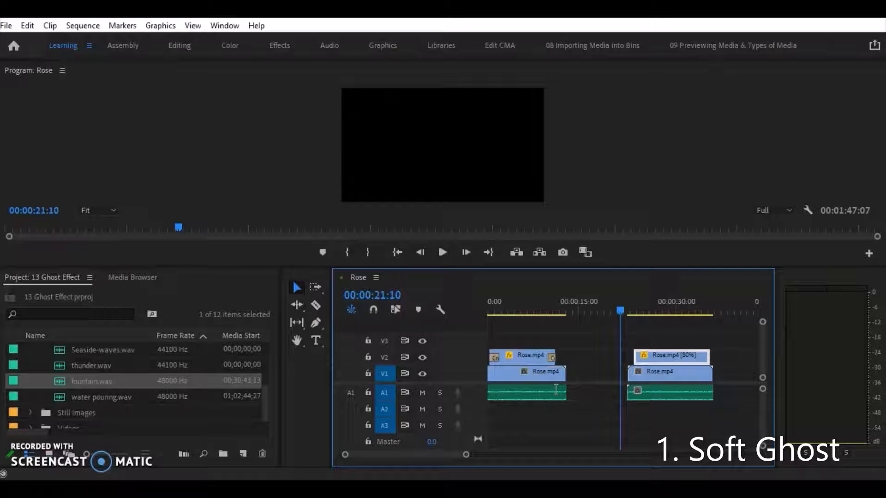
left_click(275, 46)
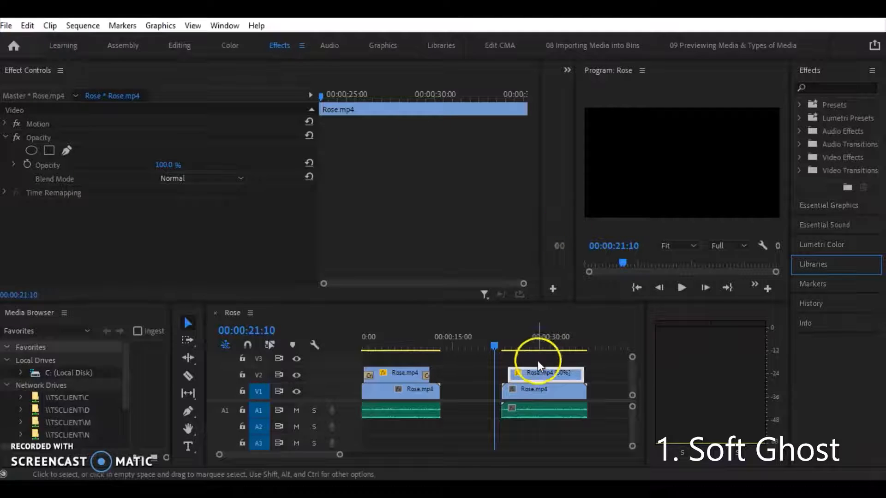
left_click(538, 374)
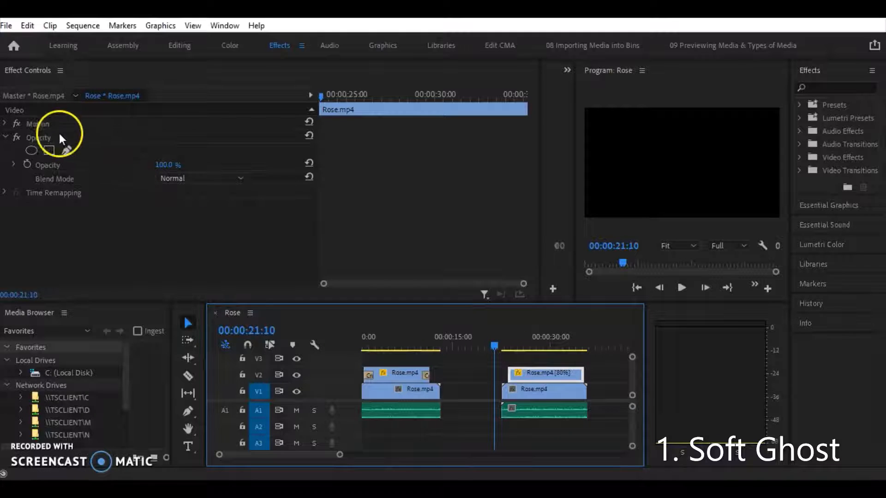
left_click(159, 165)
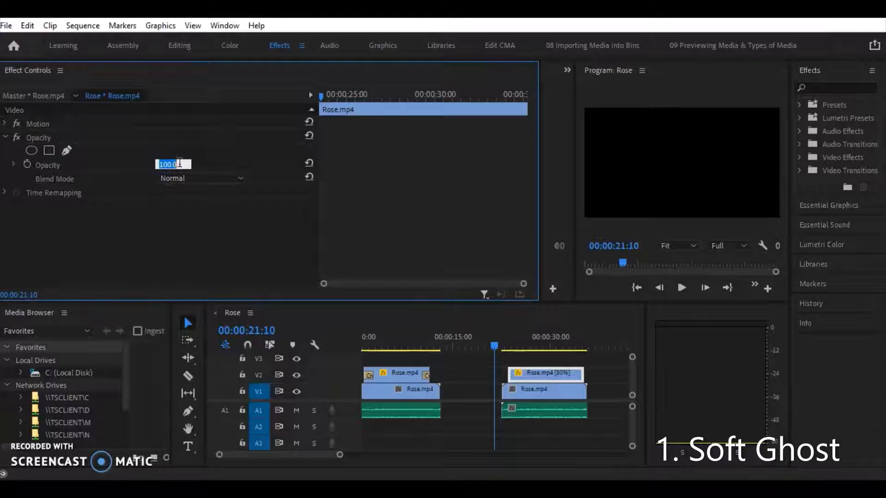
type("40")
key("Return")
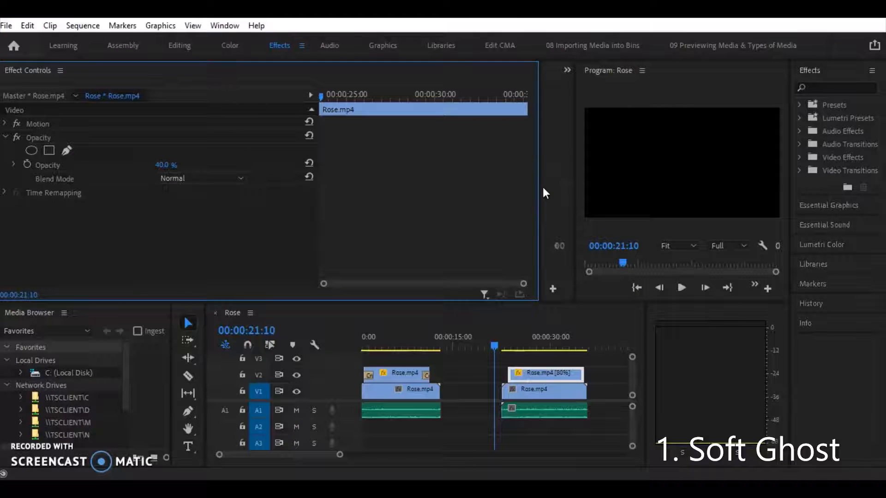
Step: Find the Cross Dissolve transition and apply it to both the start and the end of the Rose.mp4 copy on V2
left_click(832, 88)
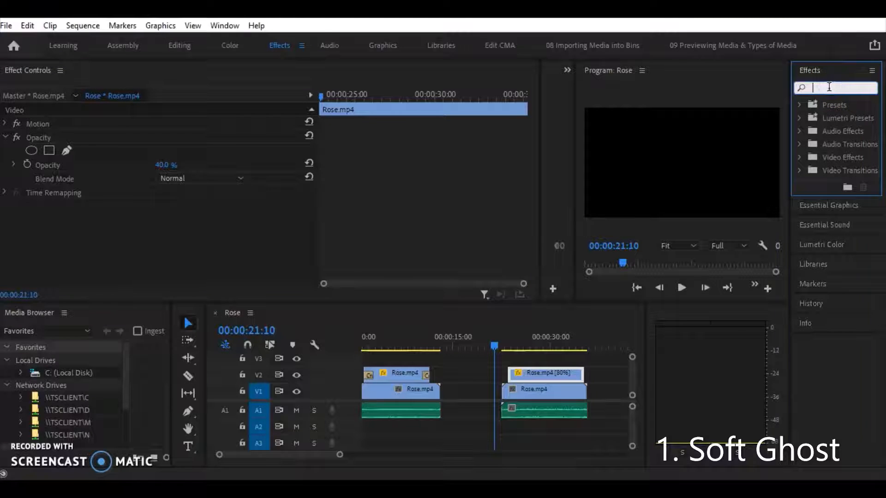
type("cross")
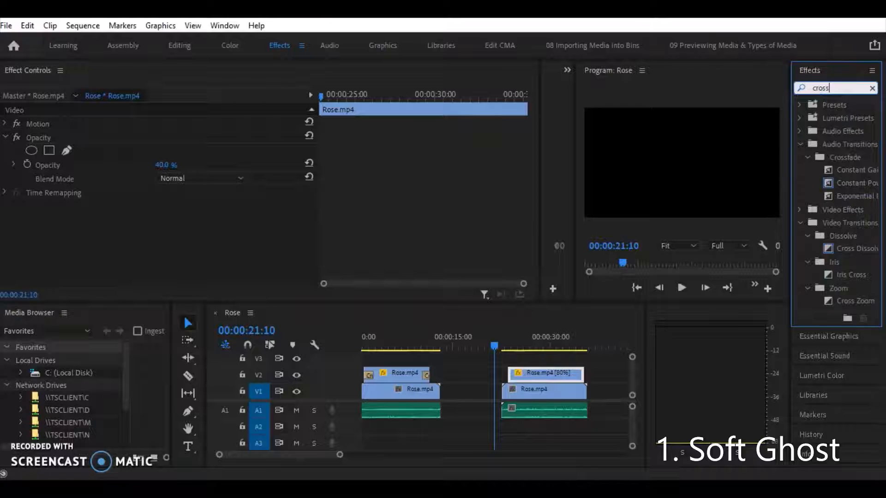
left_click_drag(828, 249, 519, 377)
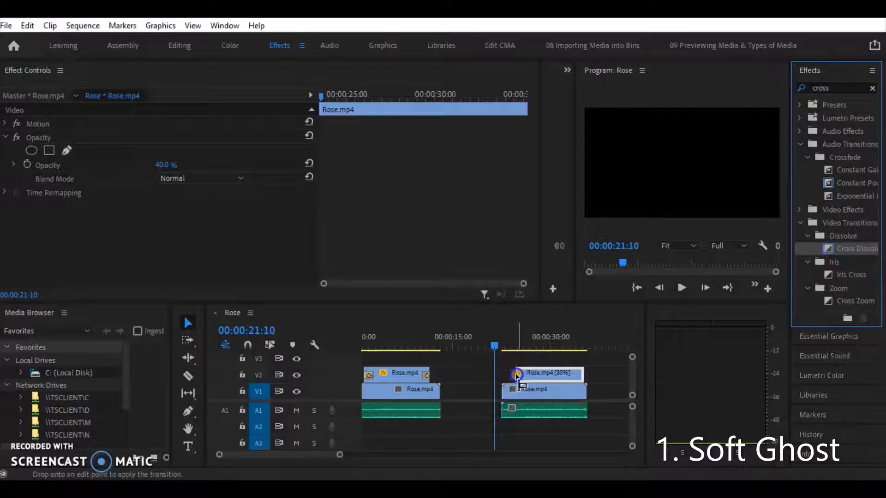
left_click(830, 252)
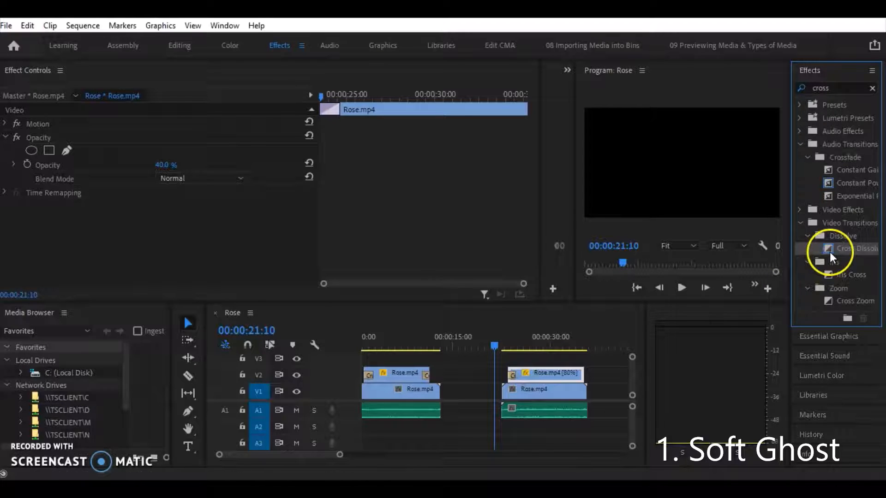
left_click_drag(833, 257, 582, 376)
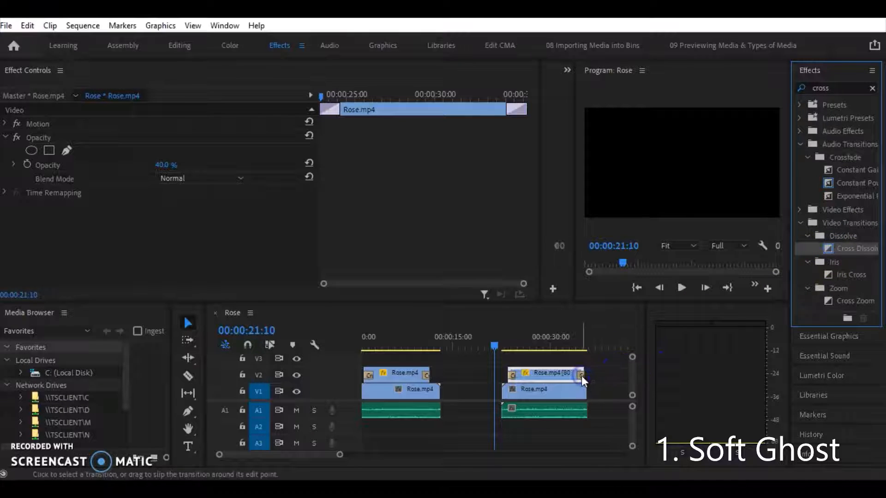
Step: Switch to the Learning workspace and play back the Rose.mp4 soft ghost section, then scrub back through it
left_click(572, 407)
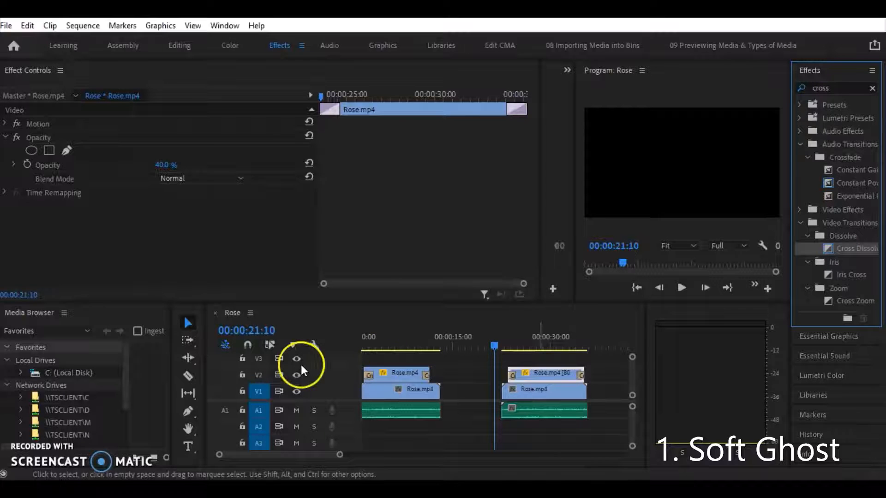
left_click(57, 44)
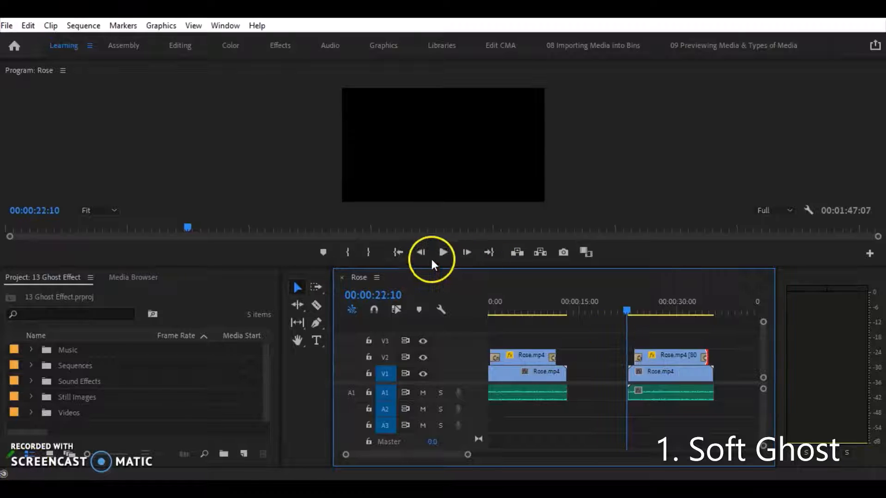
left_click(439, 256)
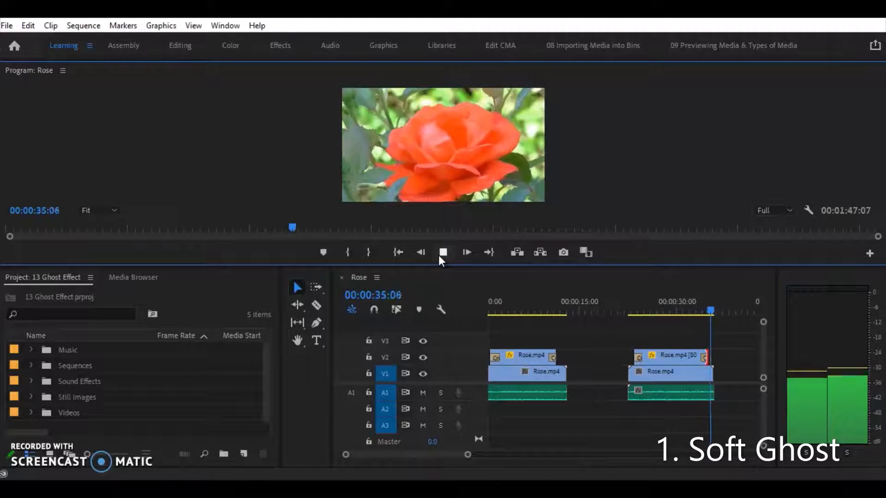
left_click(439, 257)
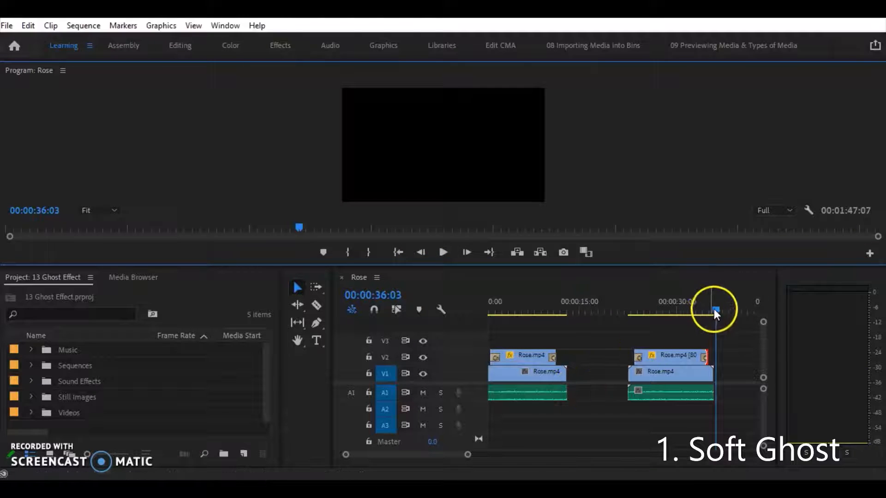
left_click_drag(714, 311, 684, 309)
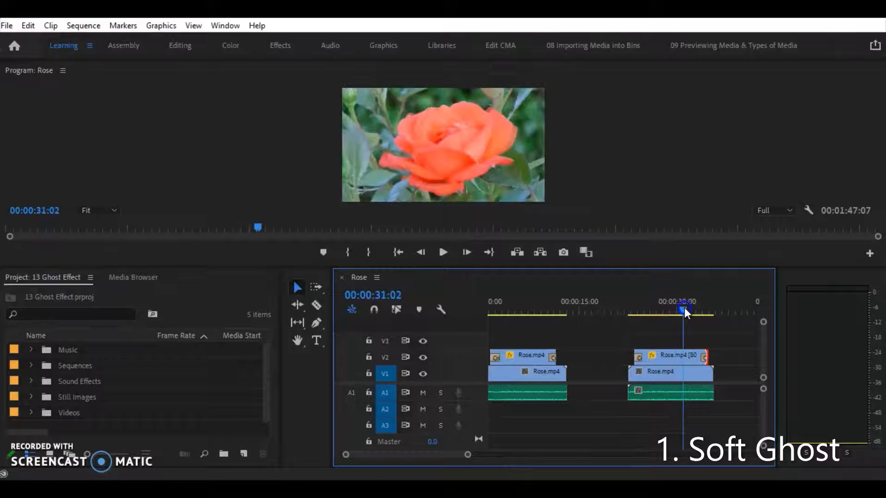
Step: Play back the original cocktail clip and the finished ghost trail example that starts near 00:00:47:20
left_click(383, 422)
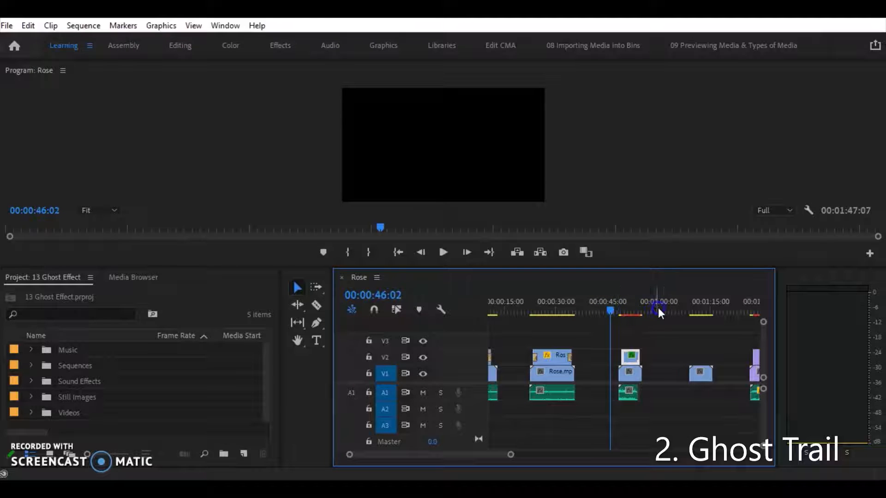
left_click_drag(614, 306, 684, 305)
left_click(441, 252)
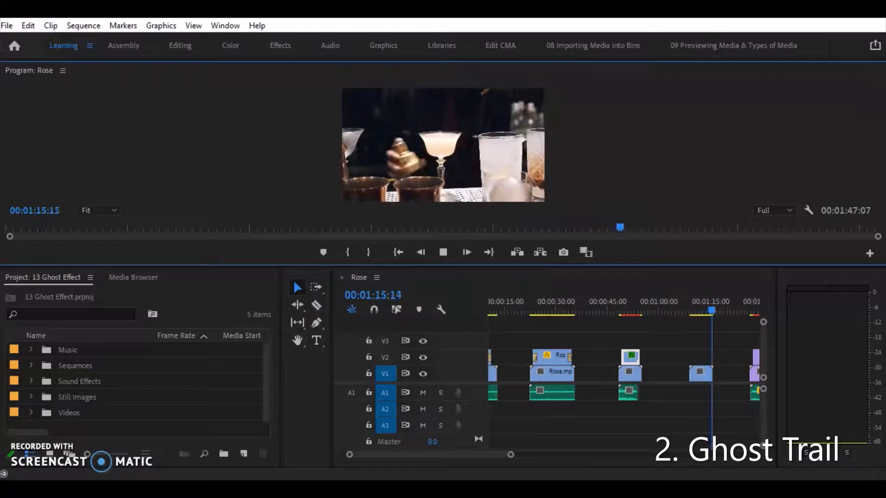
left_click(439, 289)
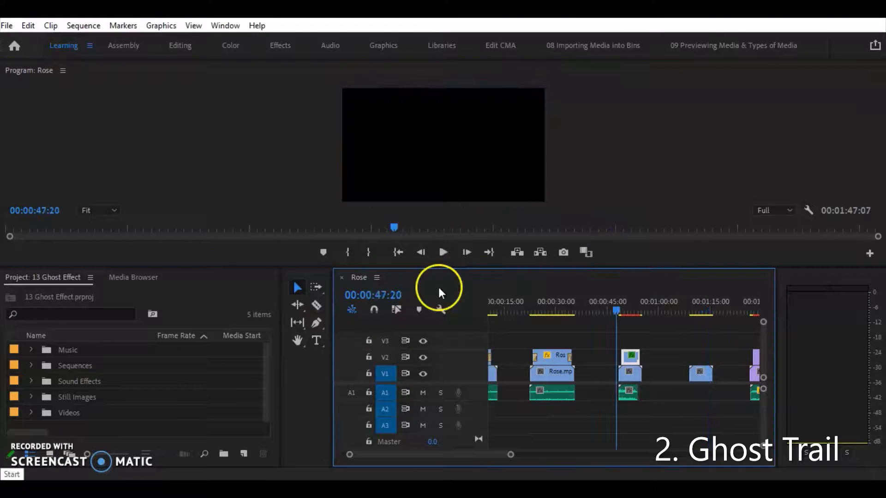
left_click(442, 254)
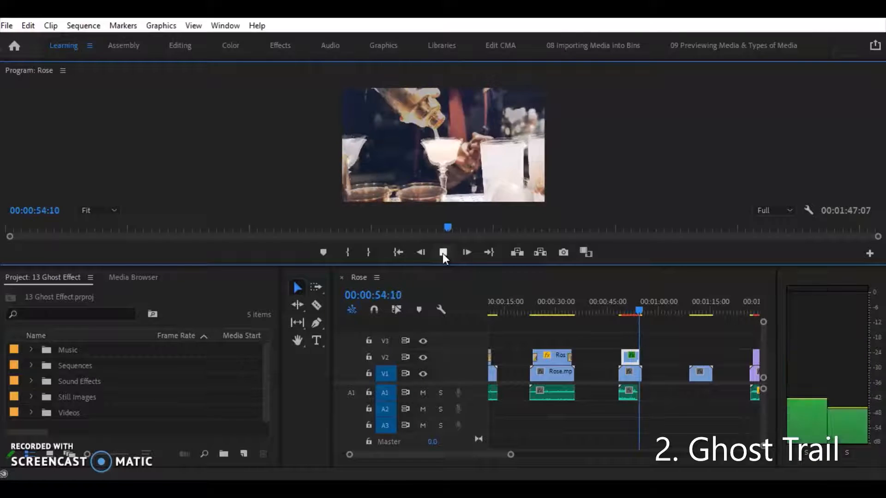
left_click(442, 254)
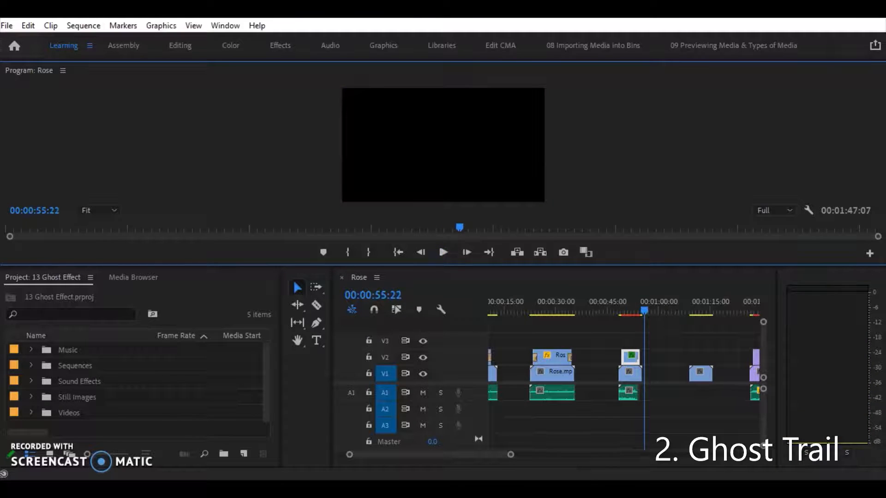
Step: Duplicate the cocktail.mp4 clip onto V2 and trim both ends so the copy runs from 00:01:10:07 to 00:01:15:07
left_click(701, 375)
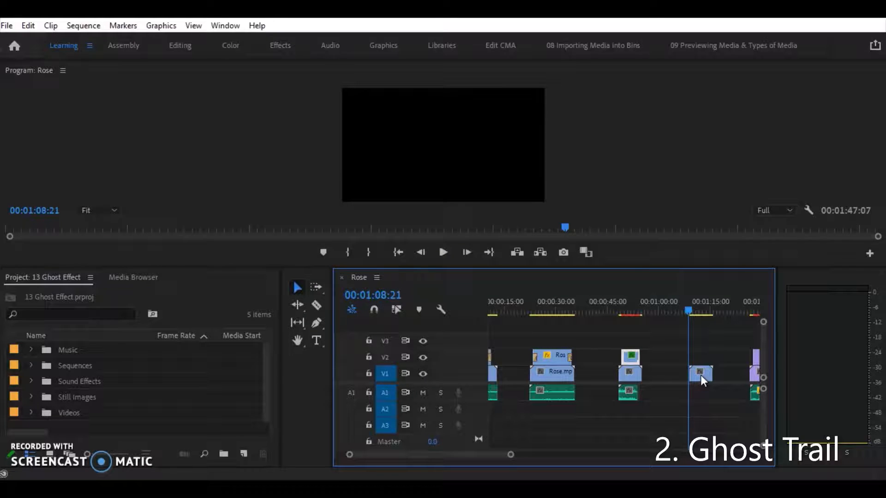
left_click_drag(701, 375, 701, 361)
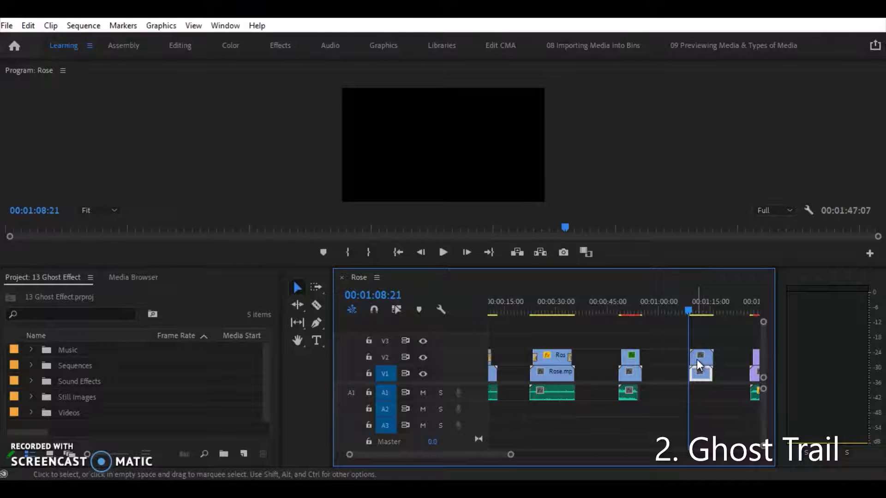
left_click(697, 357)
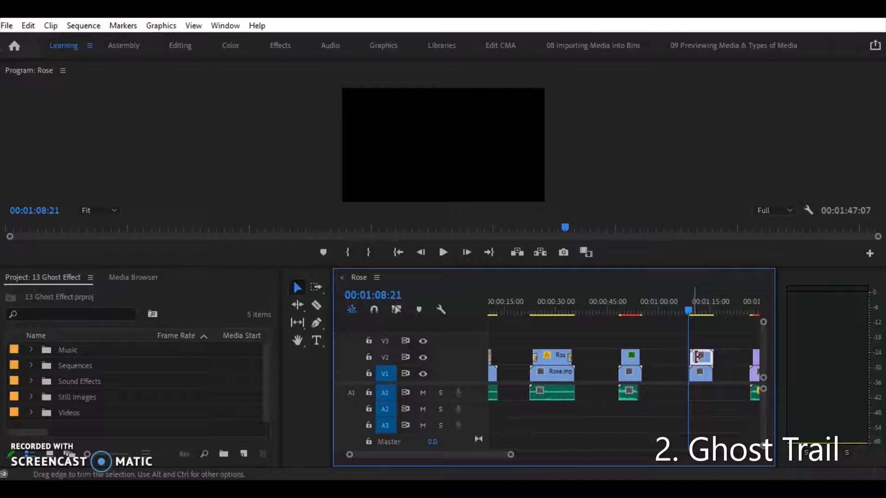
left_click_drag(700, 360, 707, 356)
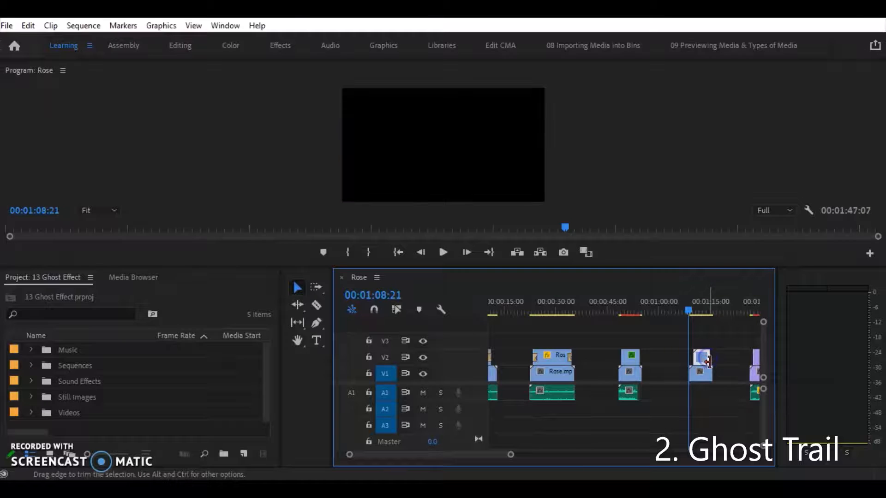
left_click(676, 363)
left_click(701, 357)
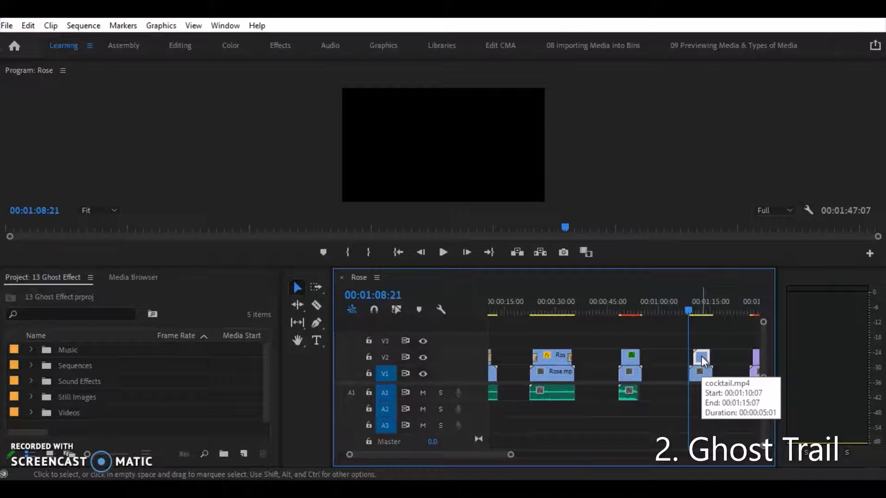
Step: Add water pouring.wav from the Sound Effects bin to A1 beneath the cocktail.mp4 clip at 00:01:08:21
left_click(34, 384)
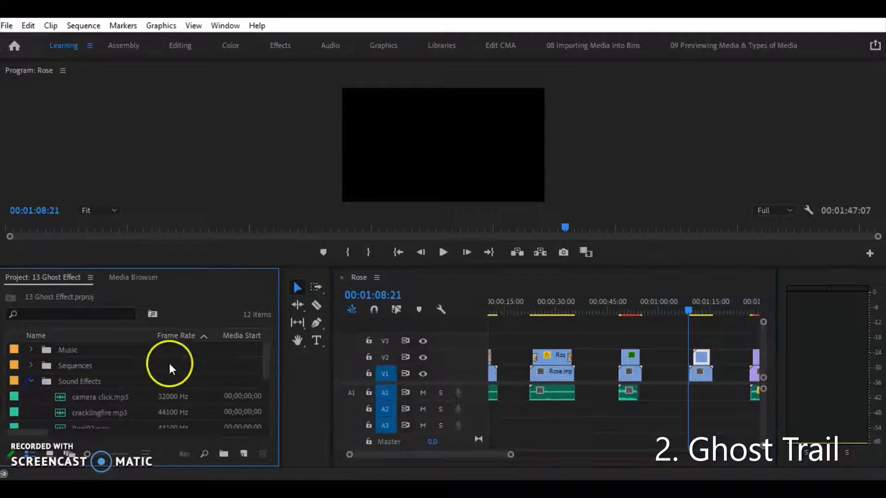
left_click_drag(266, 367, 260, 422)
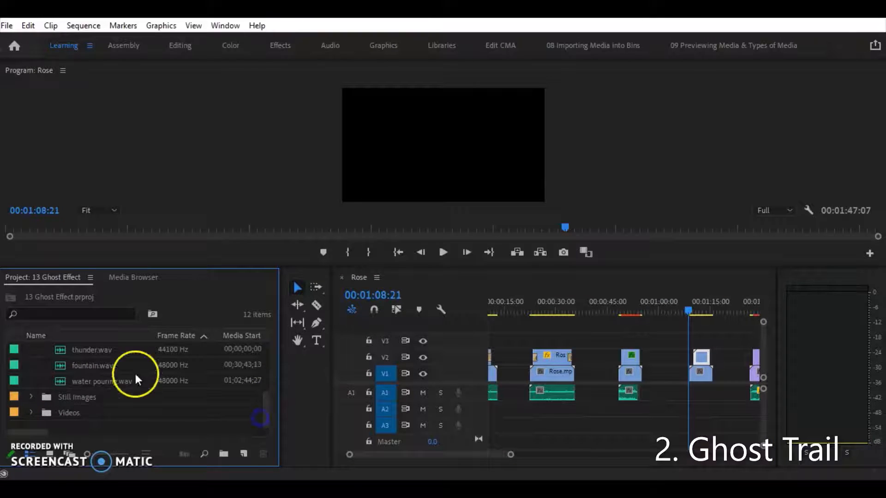
left_click_drag(59, 379, 692, 389)
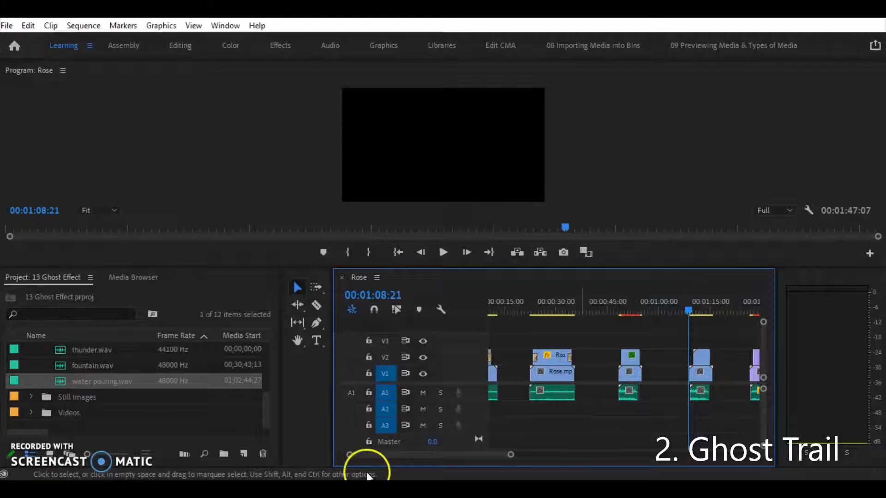
Step: Set the playback speed of the trimmed cocktail.mp4 copy on V2 to 60%
left_click(700, 356)
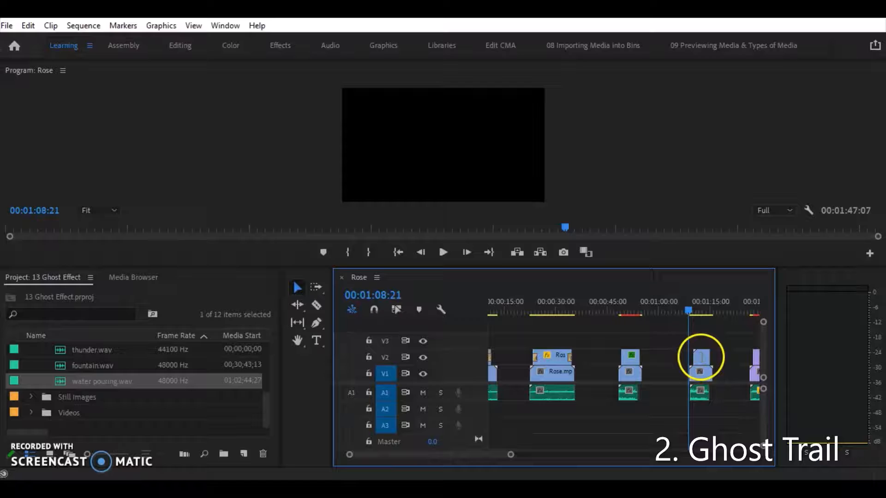
left_click(700, 357)
right_click(700, 356)
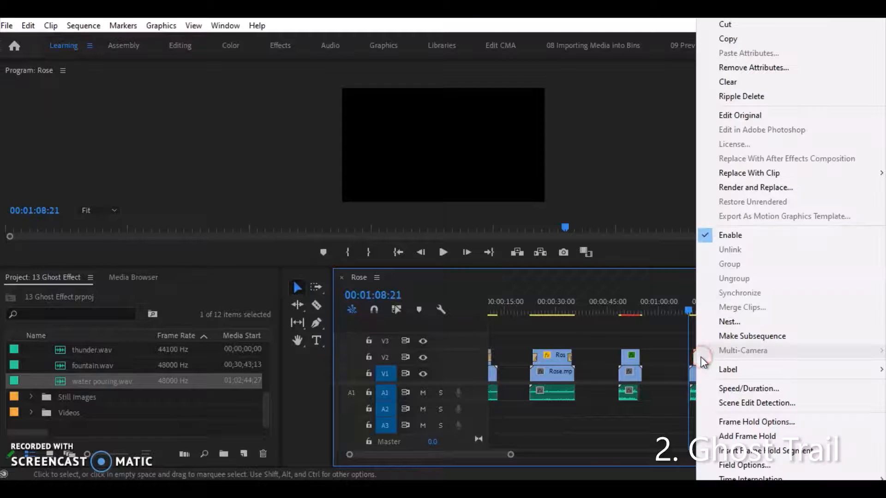
left_click(701, 357)
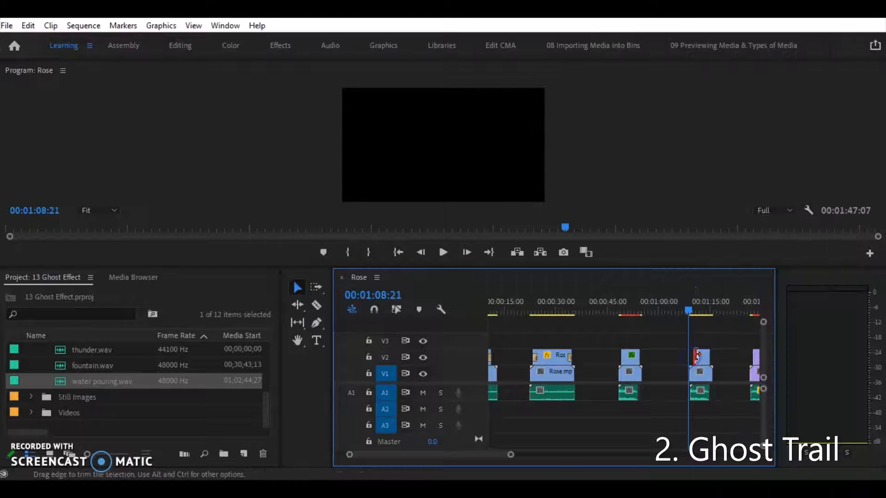
right_click(701, 357)
left_click(731, 387)
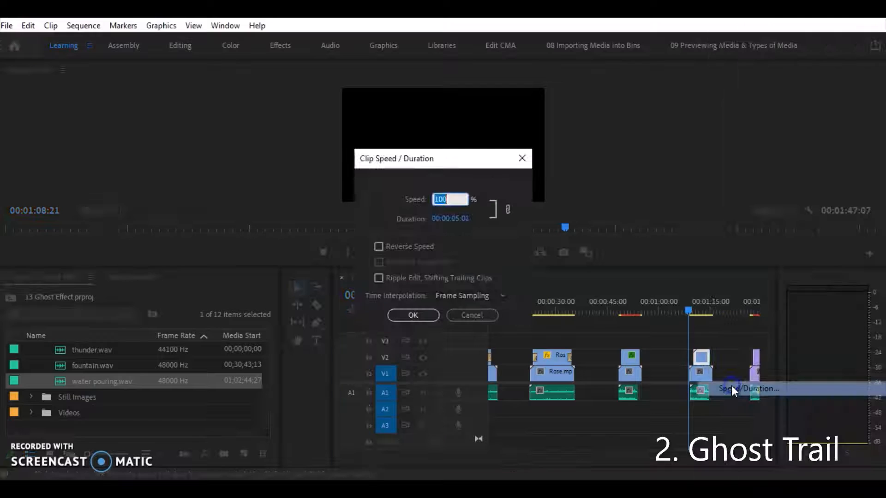
type("60")
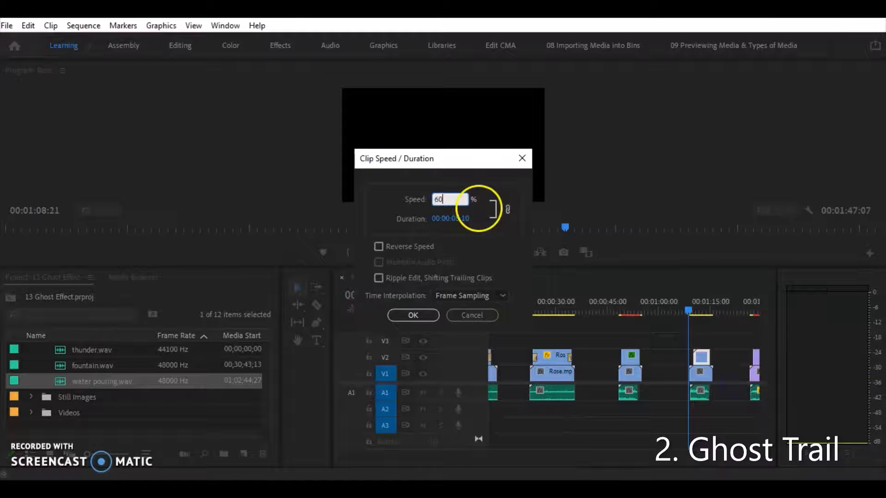
key("Return")
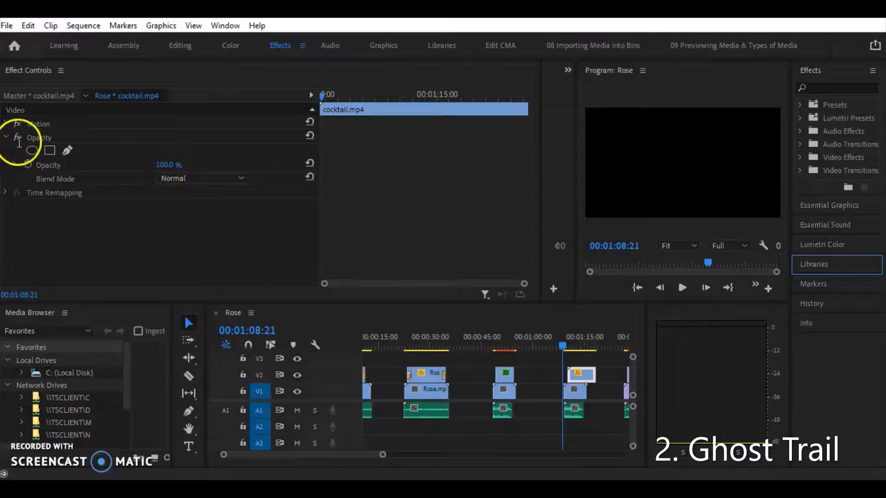
Step: Set the opacity of the slowed cocktail.mp4 copy to 40% and trim its end to just before the V1 clip's end
left_click(165, 164)
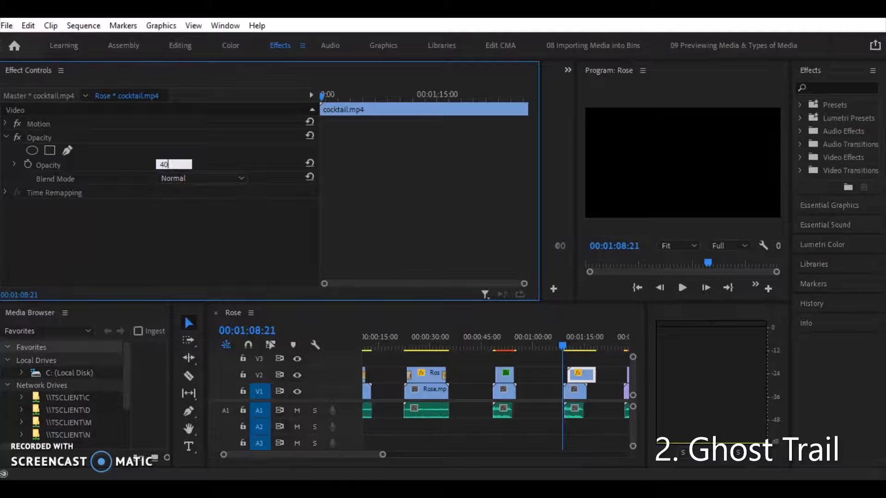
key("Return")
left_click(483, 330)
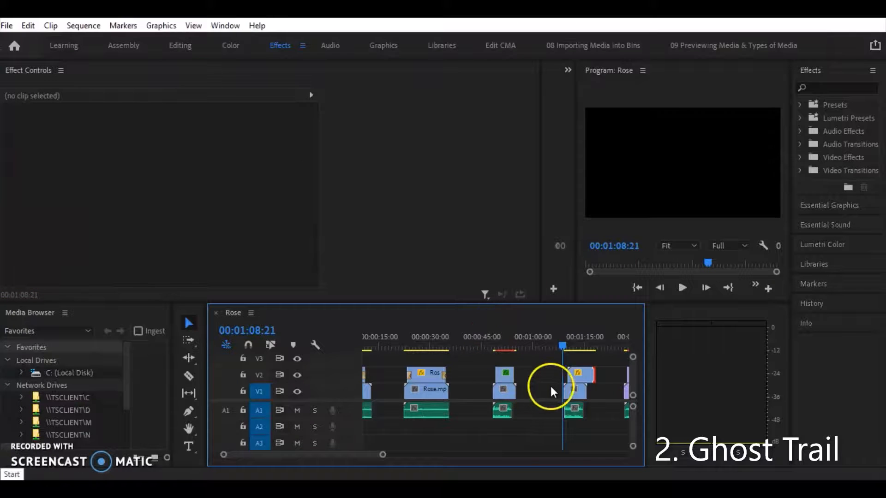
left_click(591, 375)
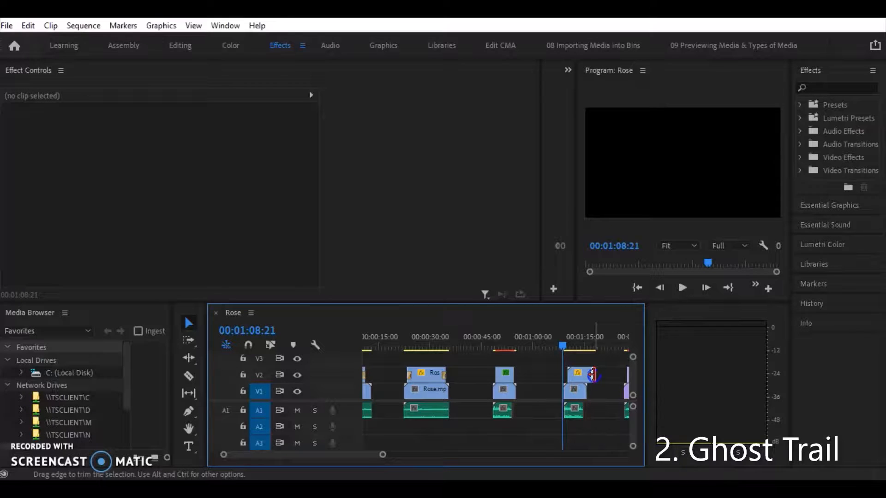
left_click_drag(592, 375, 582, 374)
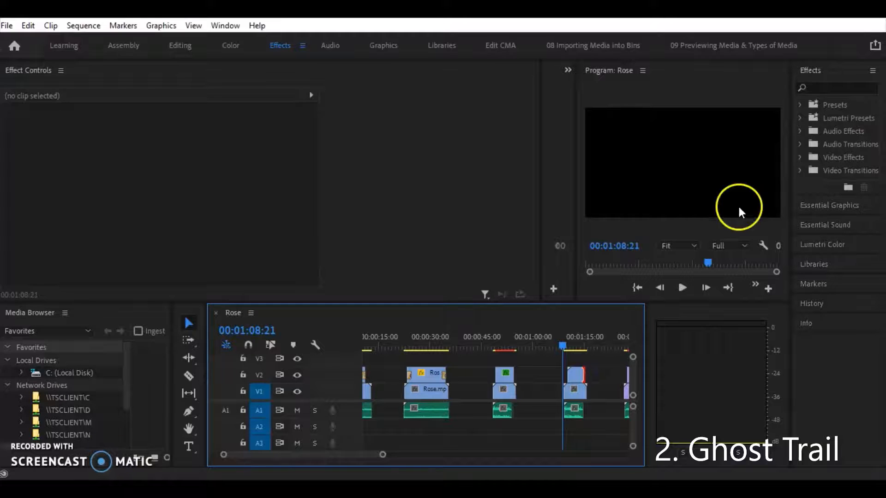
Step: Find the Echo video effect and apply it to the cocktail.mp4 copy on V2
left_click(830, 87)
type("ech")
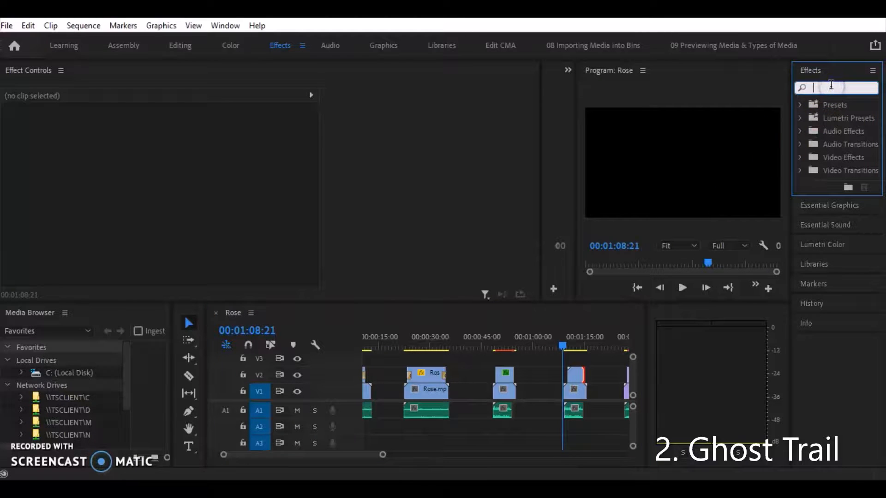
type("o")
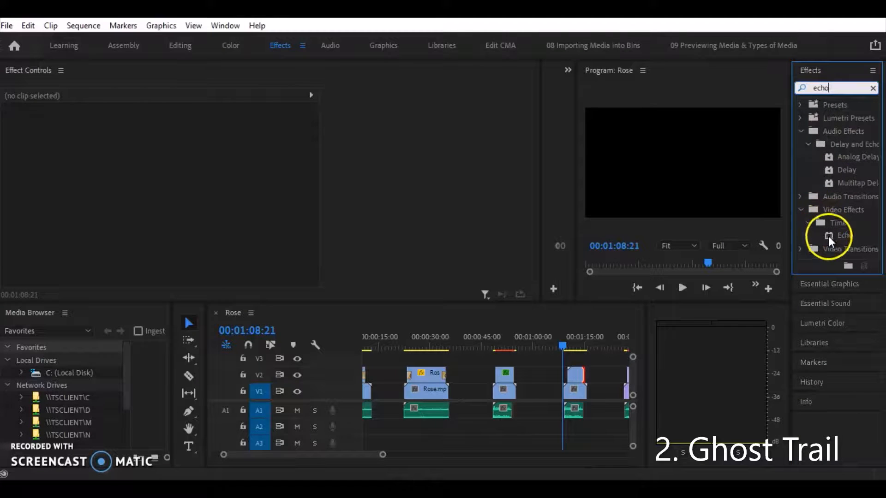
left_click_drag(828, 236, 575, 375)
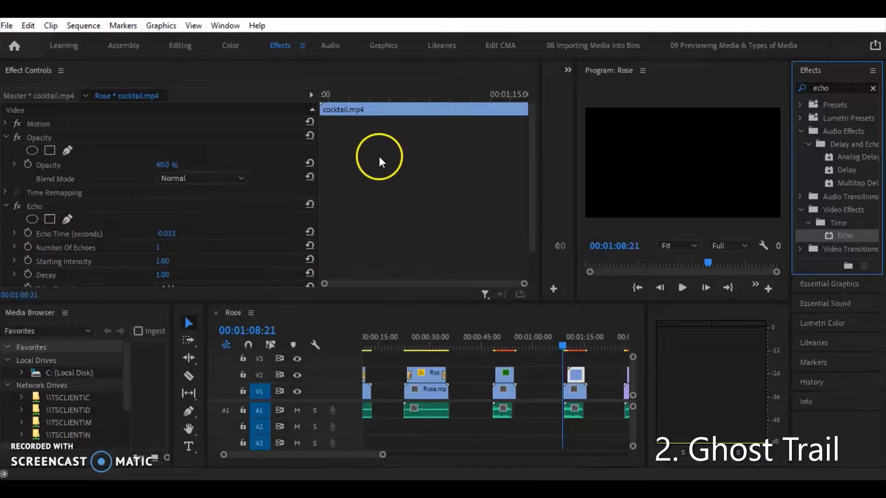
Step: Set the Echo effect's Number Of Echoes to 2 on the cocktail.mp4 copy
left_click_drag(531, 146, 529, 170)
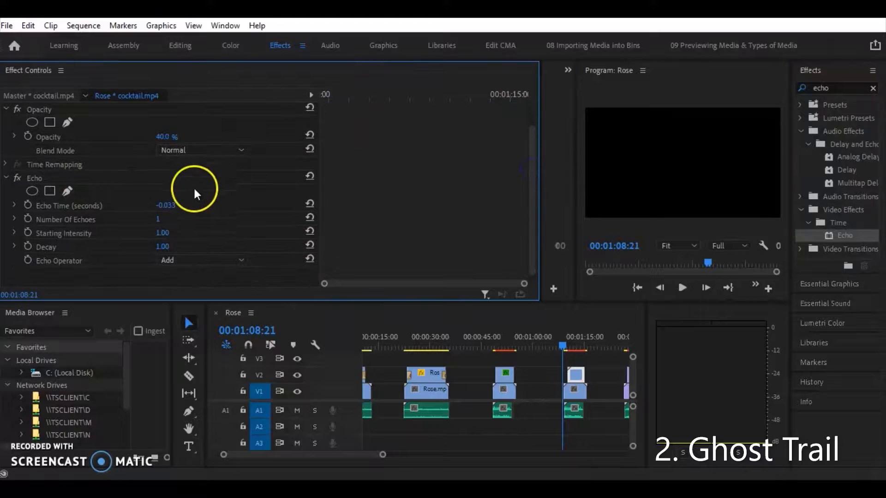
left_click(160, 221)
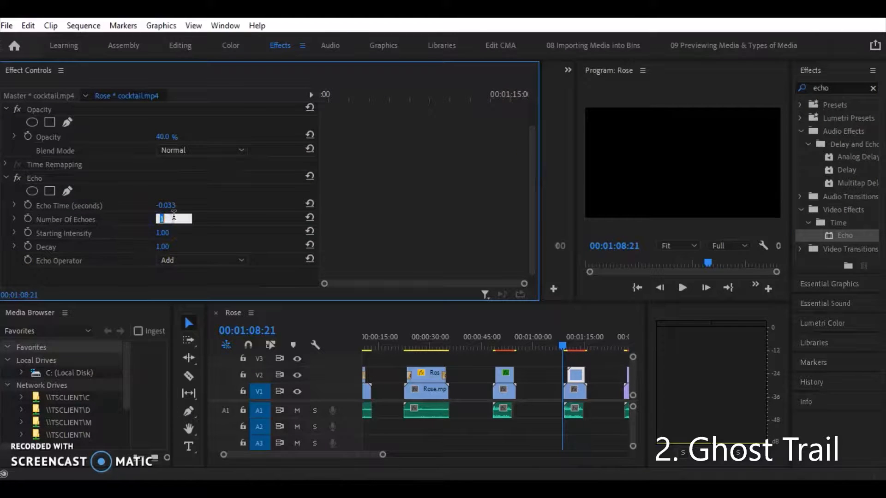
type("2")
key("Return")
Step: Play back the ghost trail section on the cocktail.mp4 clips from 00:01:08:21
left_click(499, 388)
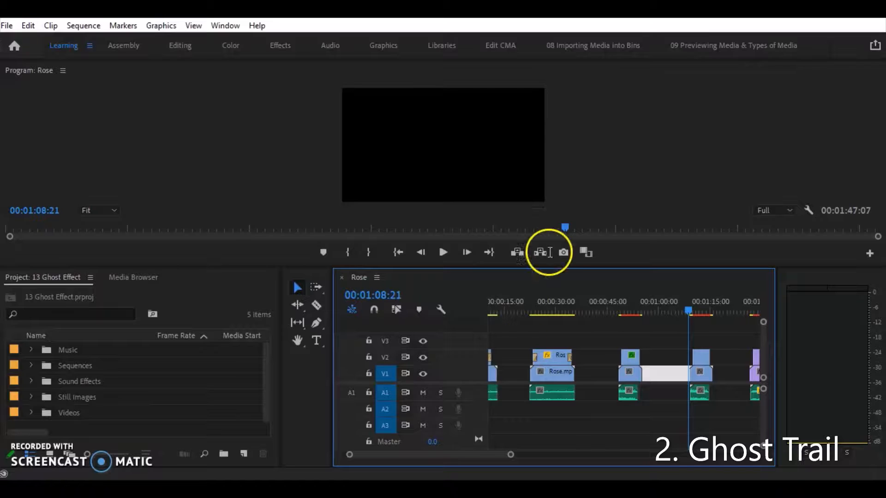
left_click(443, 253)
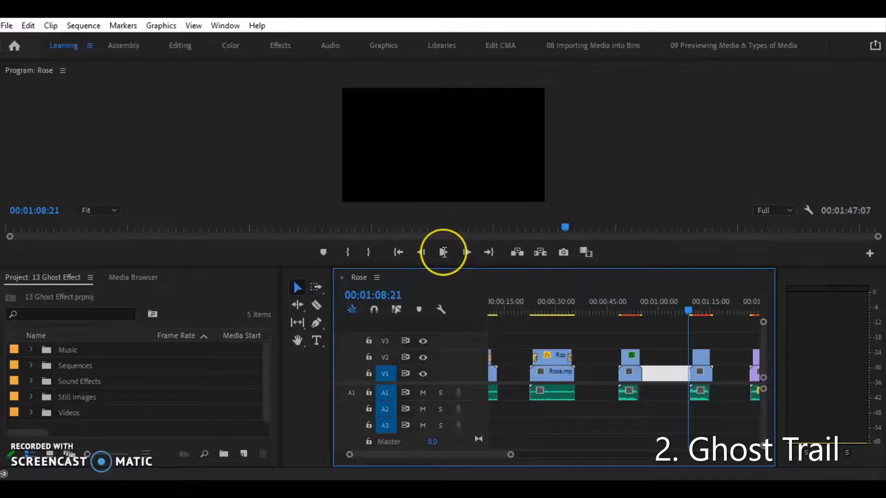
left_click(442, 253)
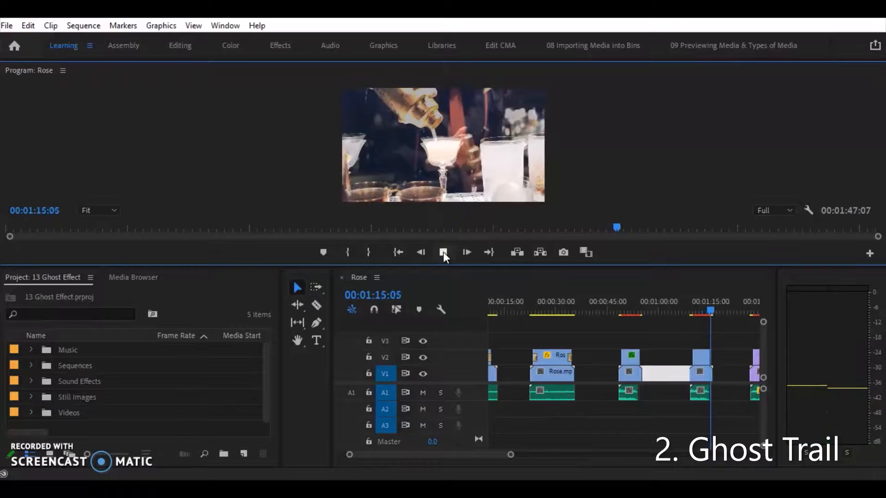
left_click(443, 252)
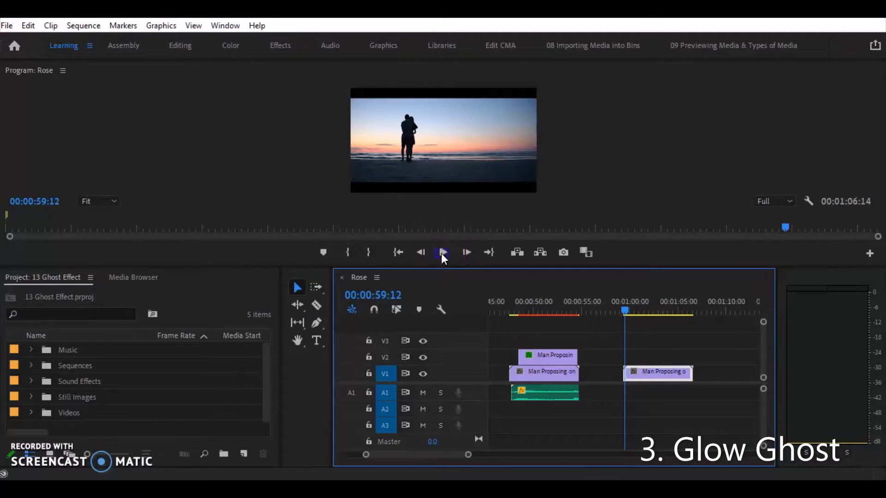
Step: Play the plain Man Proposing on The Beach.mp4 clip and the finished layered example that starts at 00:00:47:13
left_click(441, 252)
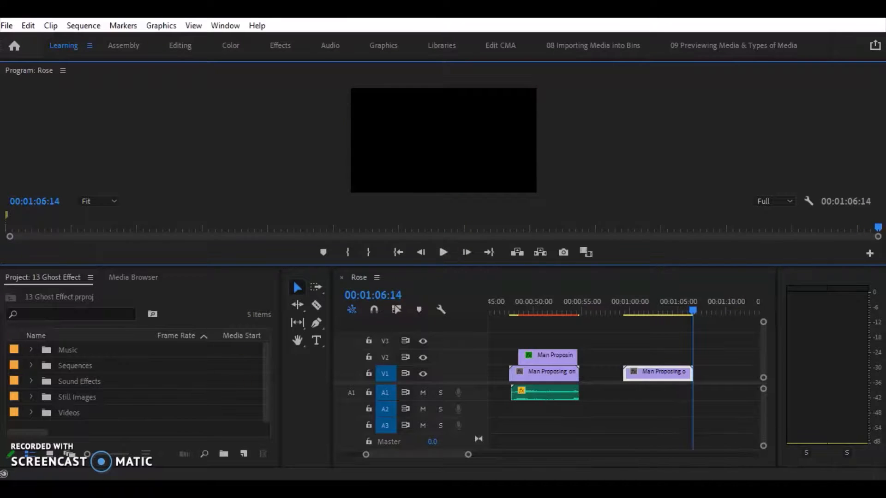
left_click(442, 253)
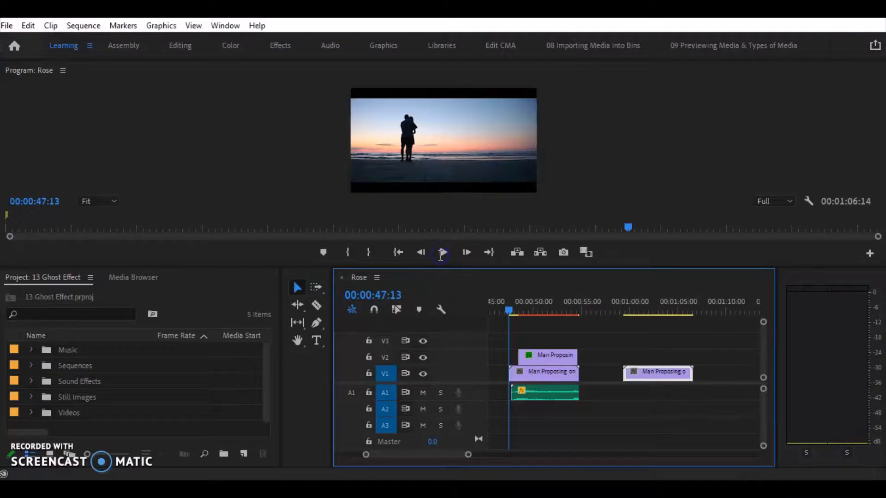
left_click(440, 253)
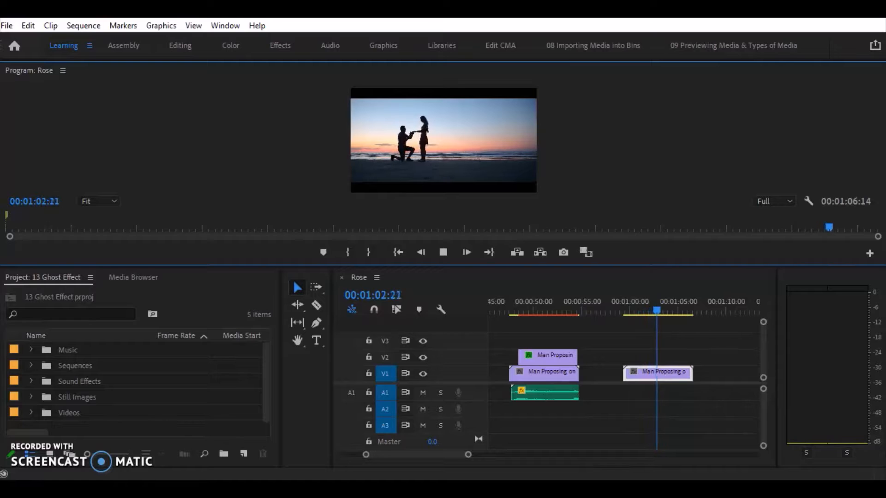
Step: Duplicate the plain Man Proposing on The Beach.mp4 clip from V1 onto V2 directly above the original
left_click(661, 375)
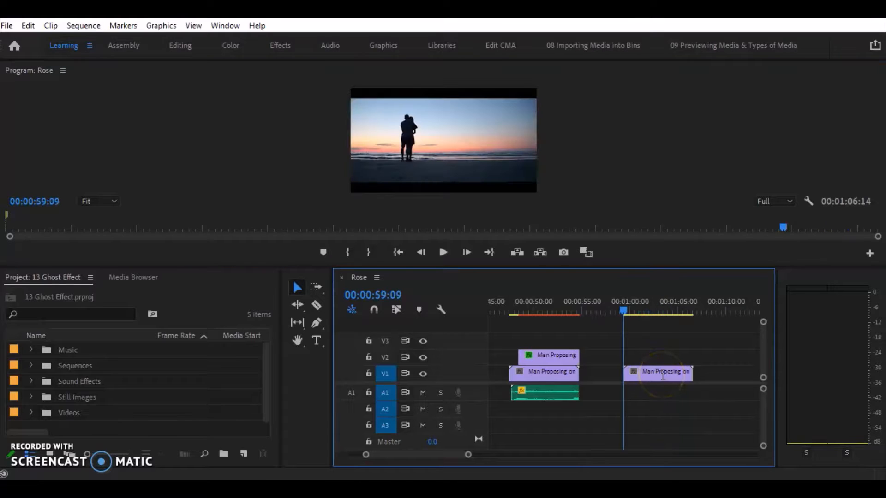
left_click(661, 375)
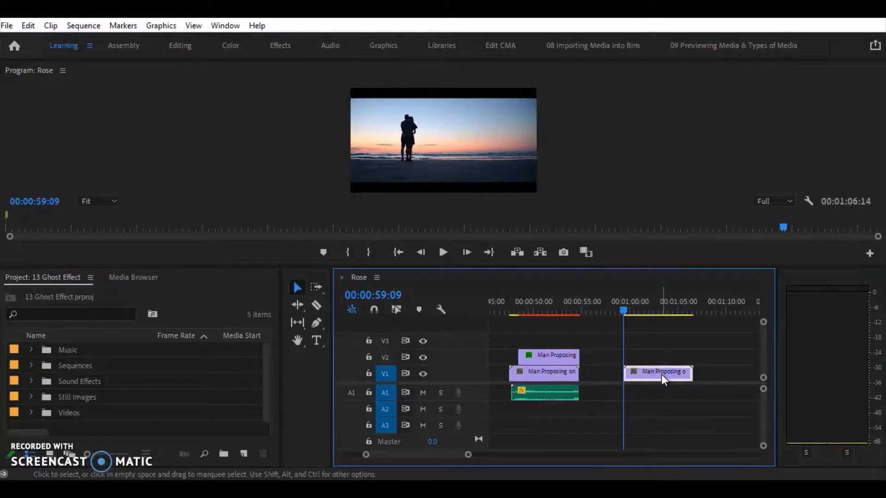
left_click_drag(661, 370, 660, 362)
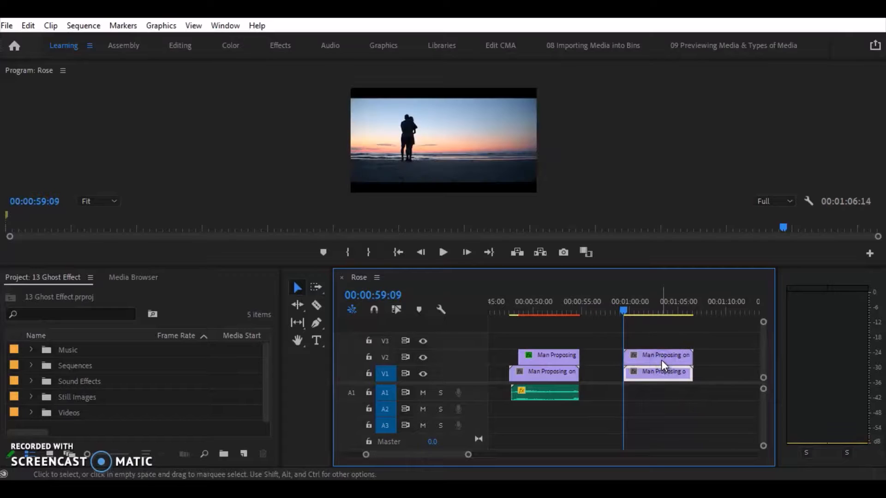
Step: Set the playback speed of the Man Proposing on The Beach.mp4 copy on V2 to 60%
right_click(660, 360)
left_click(708, 391)
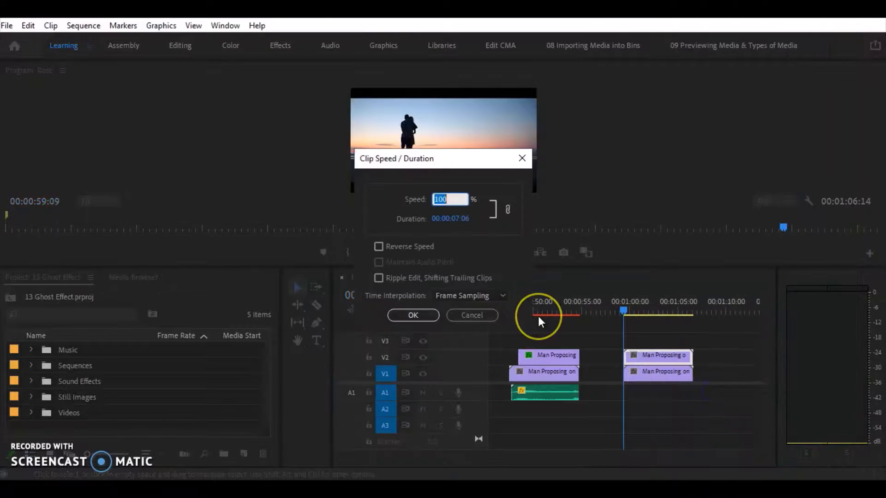
type("60")
key("Return")
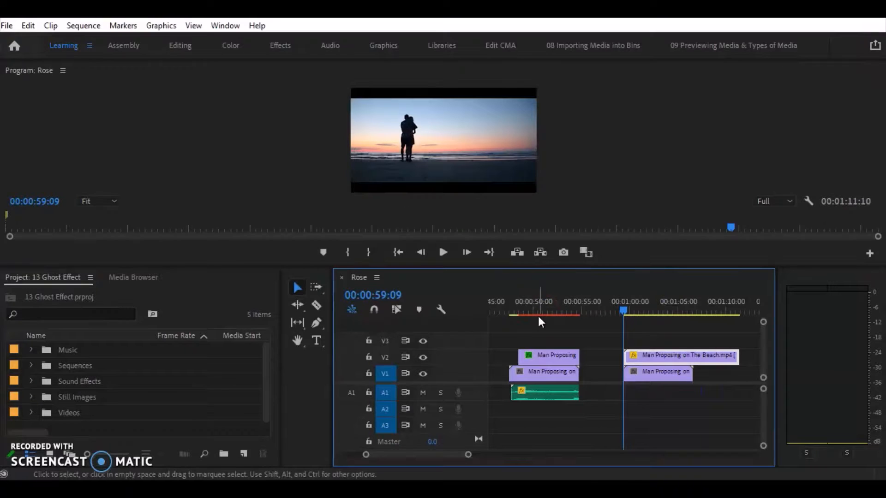
Step: Place Seaside-waves.wav on A1 beneath the beach clips from 00:00:59:09 and shorten it to about the V1 clip's length
left_click(651, 391)
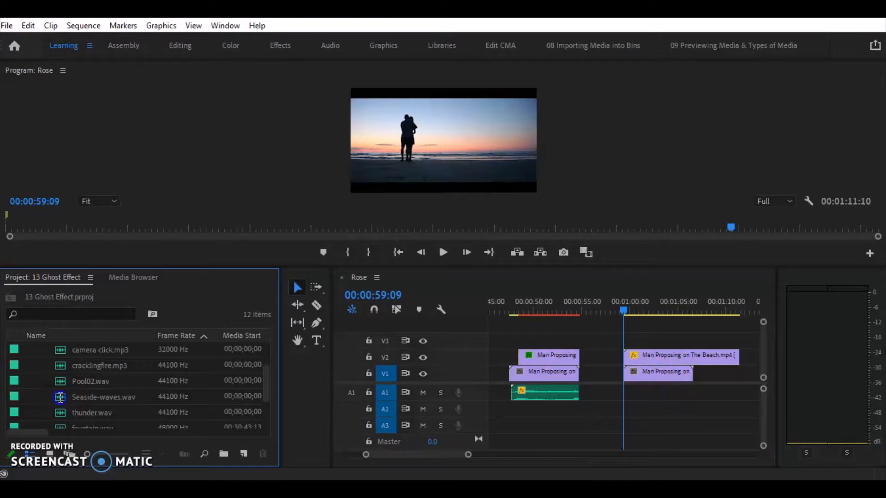
left_click_drag(60, 397, 623, 391)
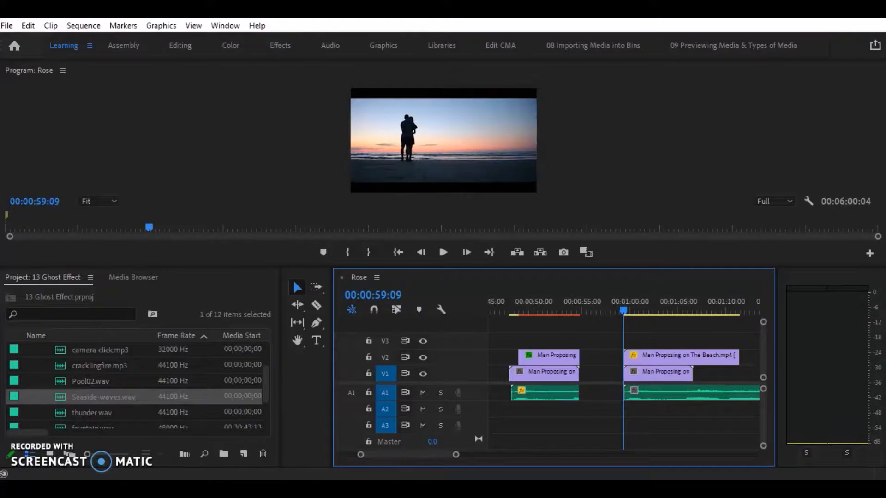
double_click(627, 360)
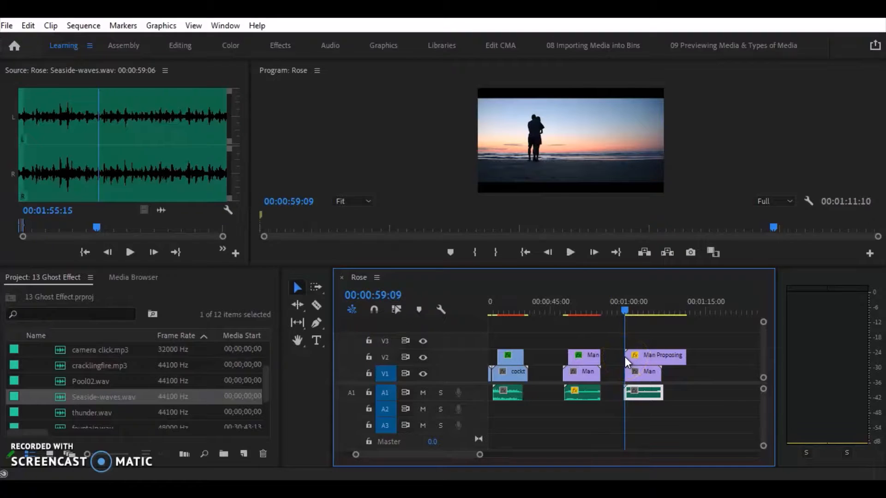
Step: Trim the slowed V2 beach copy to start slightly after the V1 clip's start and finish at its end
left_click(630, 361)
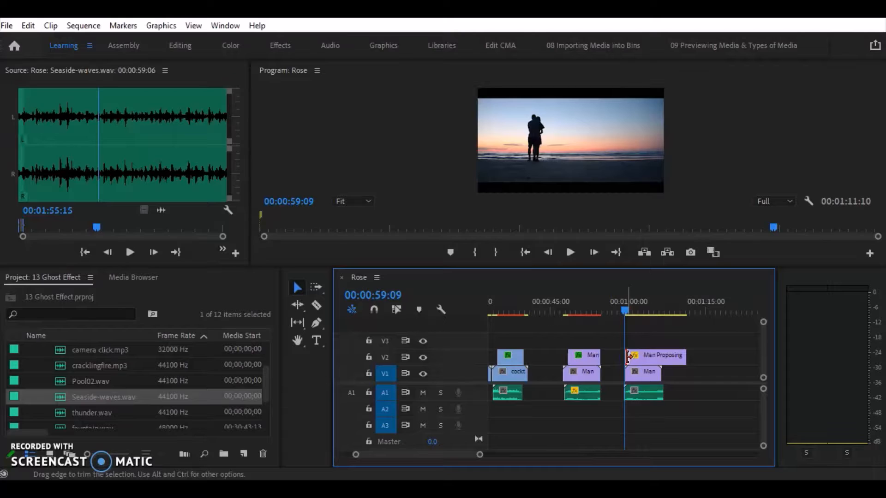
left_click_drag(627, 359, 637, 357)
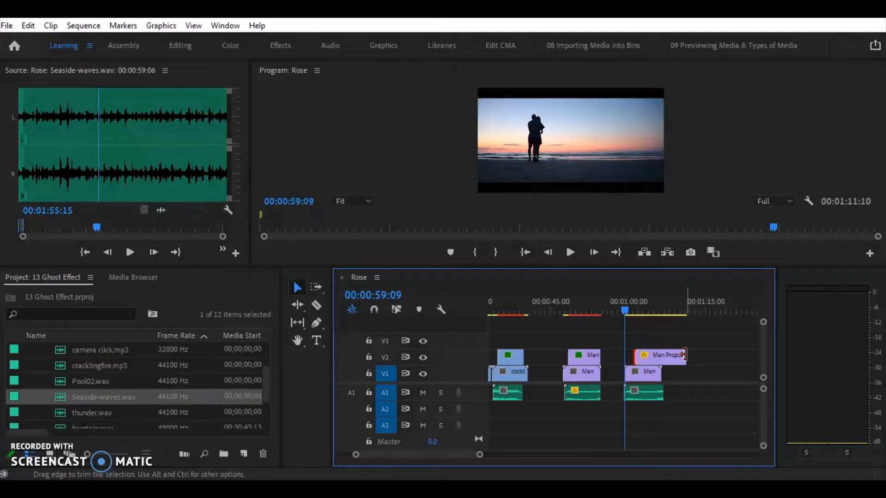
left_click_drag(683, 355, 660, 354)
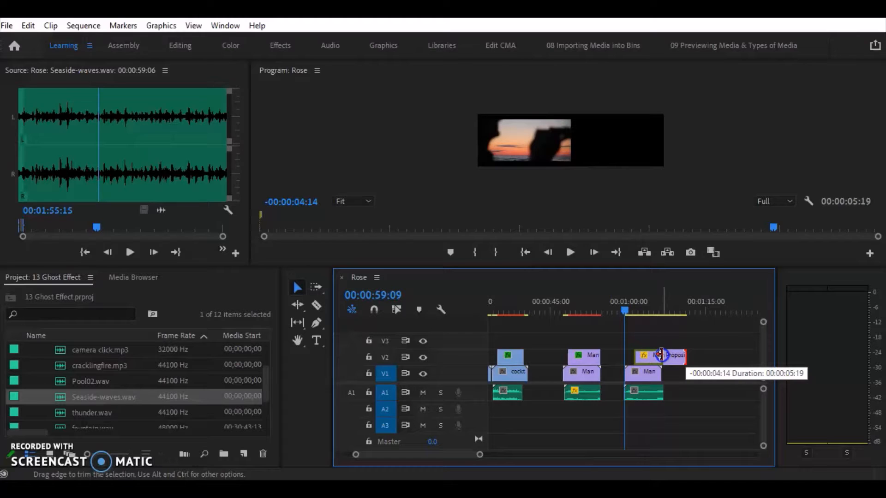
left_click_drag(661, 355, 660, 354)
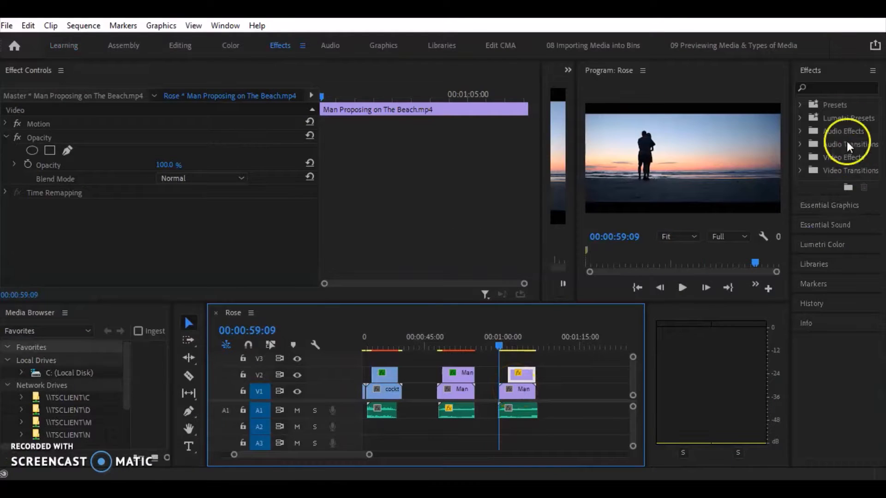
Step: Search the effects for "blur" and apply Channel Blur to the beach clip copy on V2
left_click(844, 88)
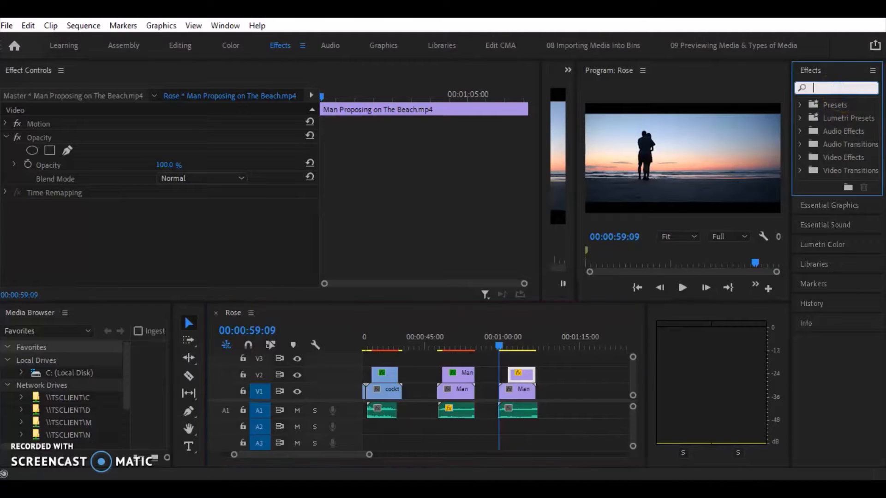
type("blur")
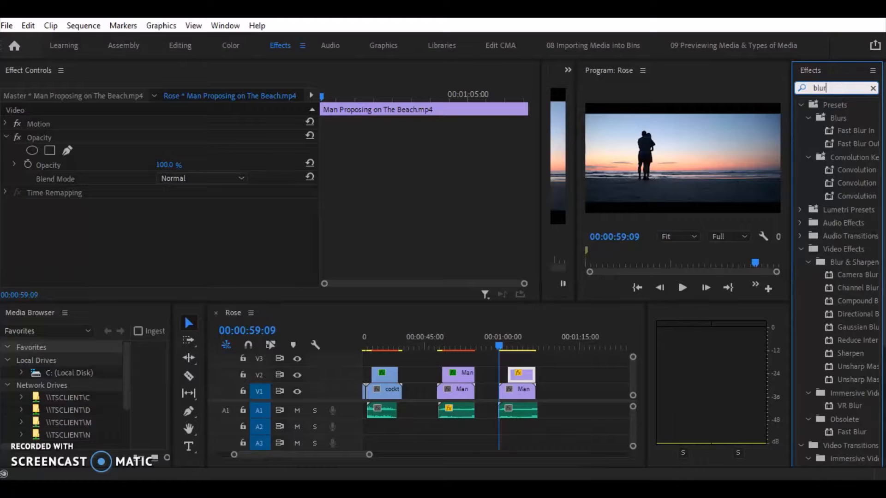
left_click_drag(828, 288, 523, 378)
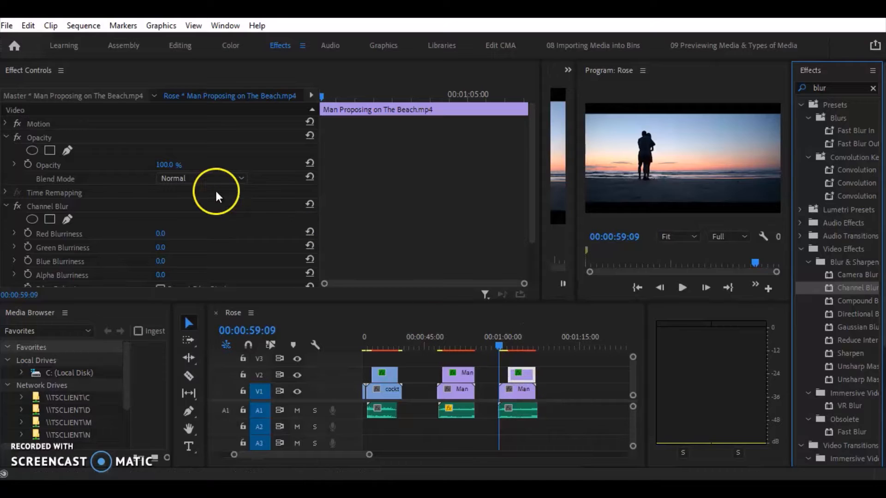
Step: Set the opacity of the V2 beach clip copy to 80%, keeping its blend mode at Normal
left_click(227, 180)
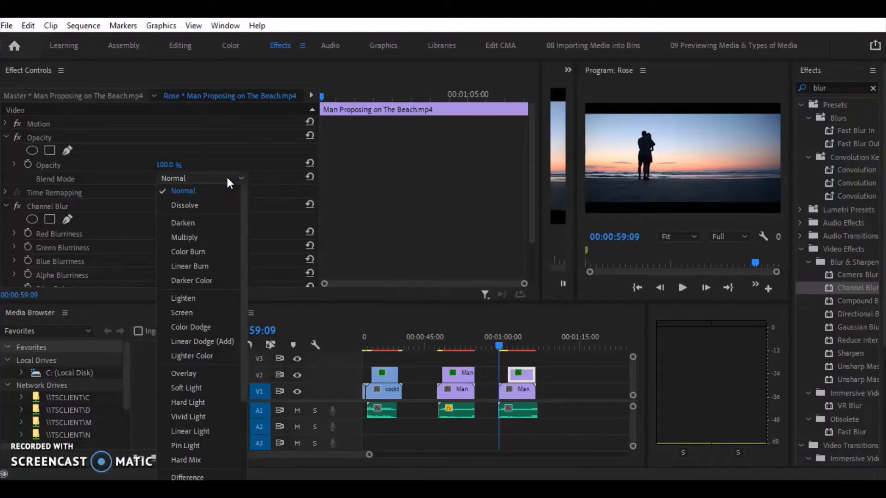
left_click(159, 165)
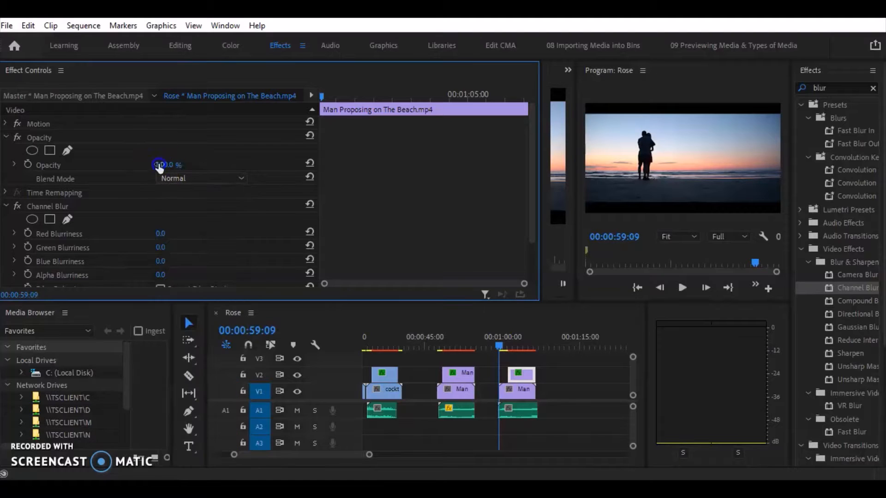
left_click(171, 164)
type("80")
key("Return")
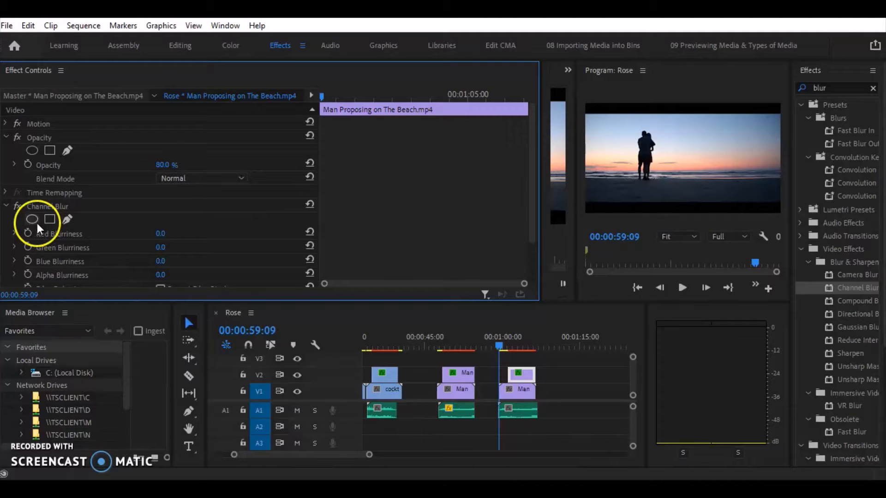
Step: Enable Repeat Edge Pixels in the Channel Blur effect and set Red Blurriness to 80
left_click_drag(527, 208, 526, 243)
left_click(161, 251)
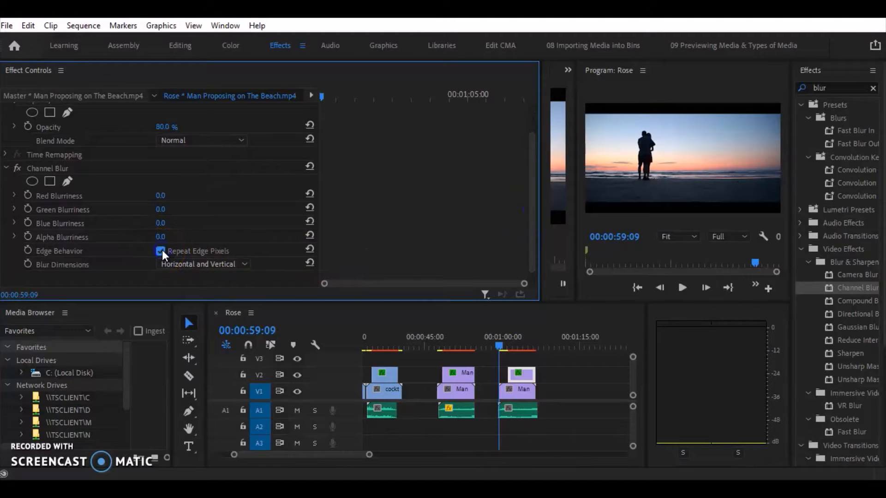
left_click(160, 251)
left_click(159, 195)
left_click(160, 196)
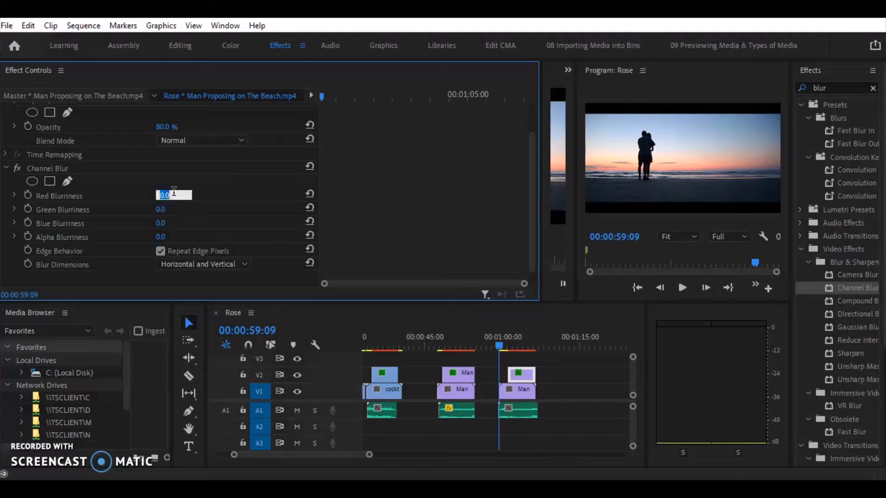
type("79")
key("Return")
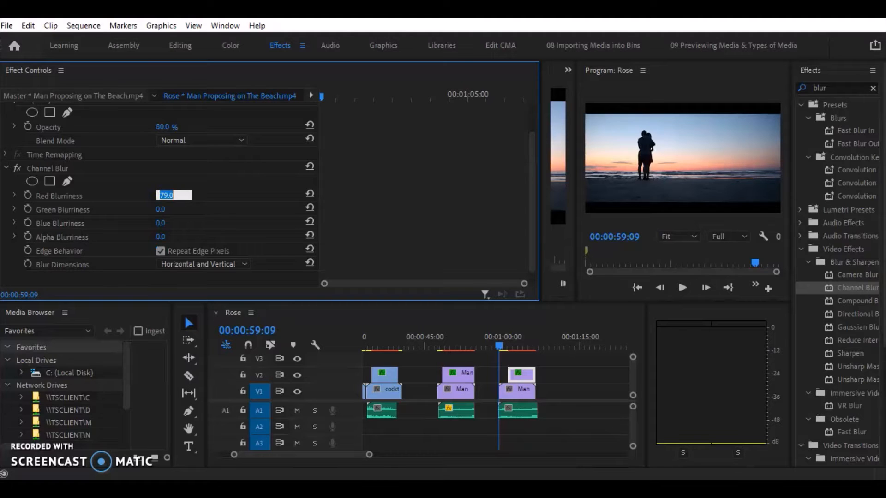
type("80")
Step: Set the Channel Blur effect's Blue Blurriness to 60 and Alpha Blurriness to 80
left_click(160, 222)
type("60")
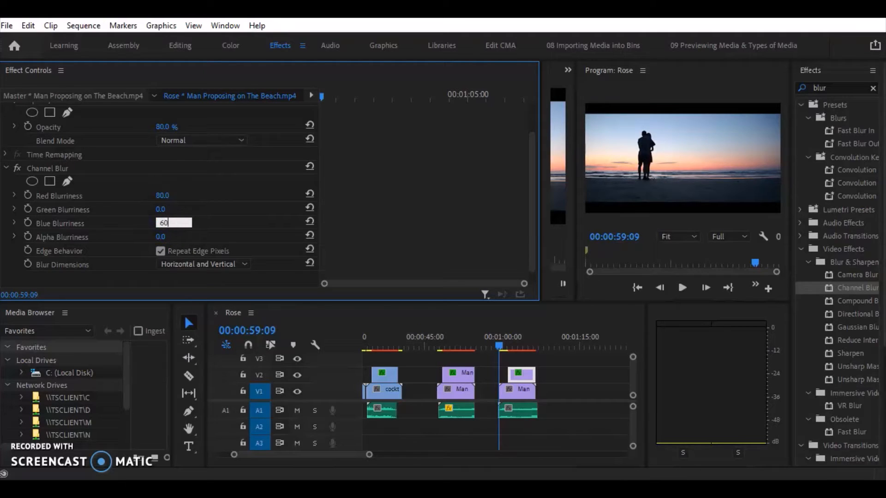
left_click(174, 233)
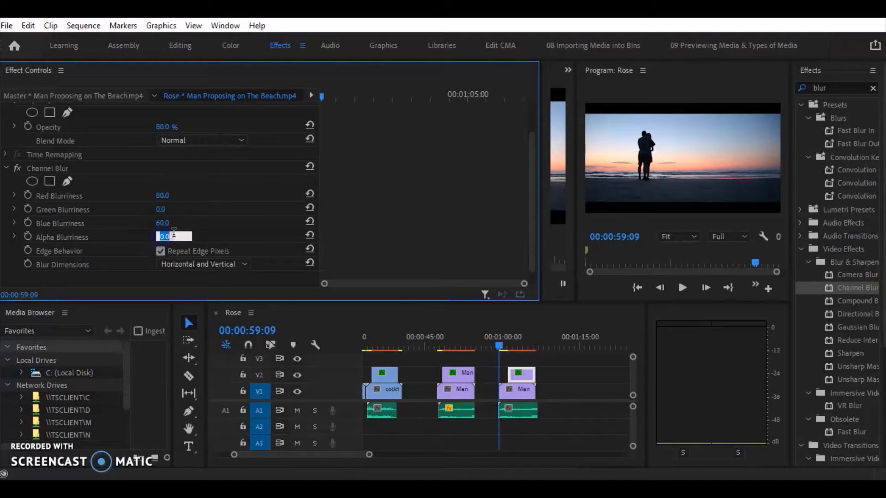
type("80")
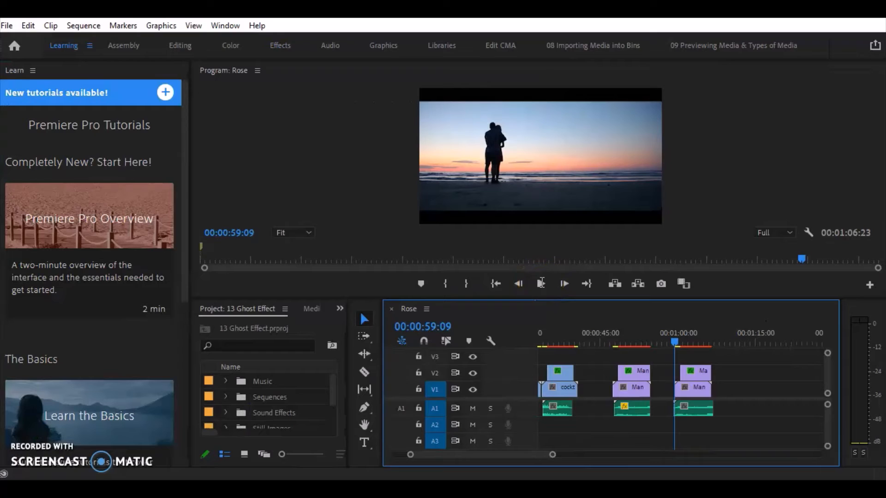
Step: Play the sequence from 00:00:59:09 to preview the glow ghost effect on the beach clips
left_click(541, 283)
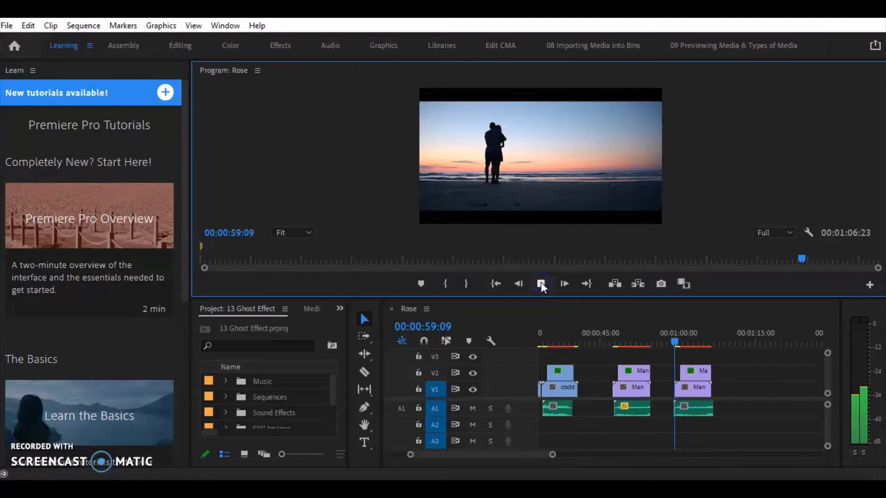